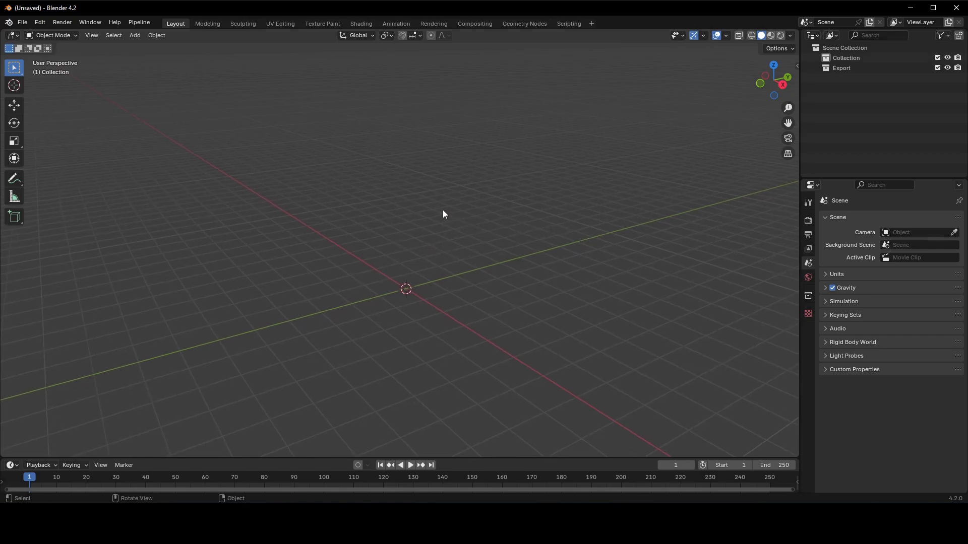
# - Open the Meta-Human DNA sidebar tab, expand Rig Logic and add a new empty rig logic instance
pyautogui.press('n')
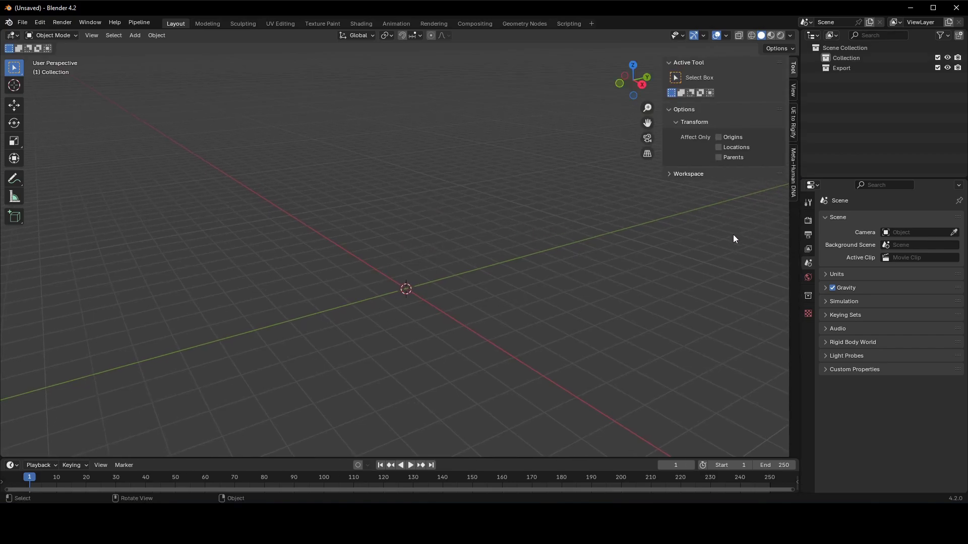
pyautogui.click(793, 171)
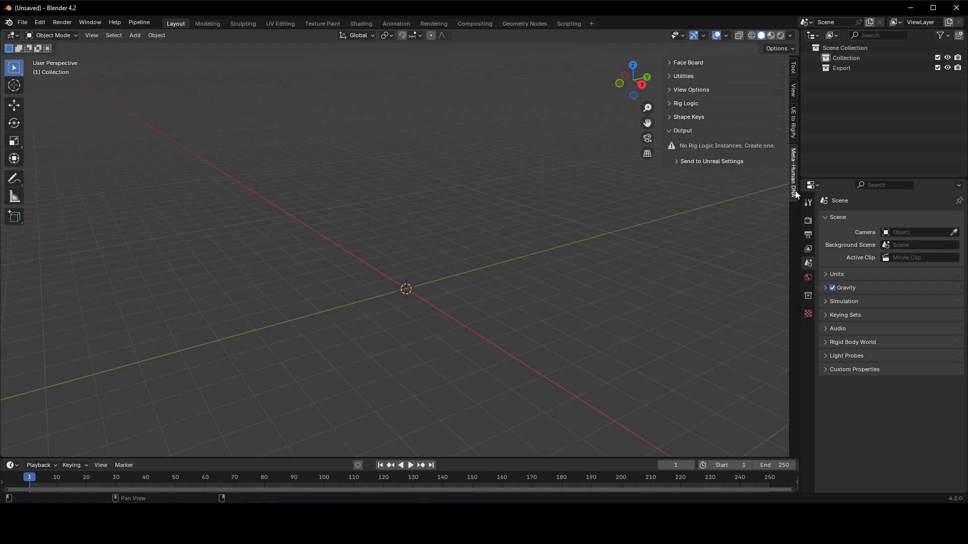
pyautogui.keyDown('ctrl'); pyautogui.click(686, 103); pyautogui.keyUp('ctrl')
pyautogui.click(777, 133)
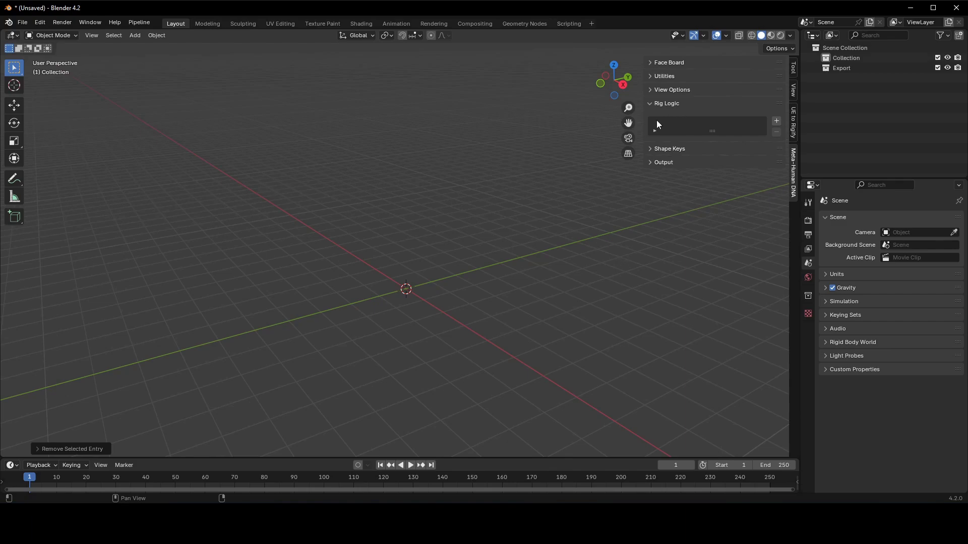
pyautogui.click(776, 121)
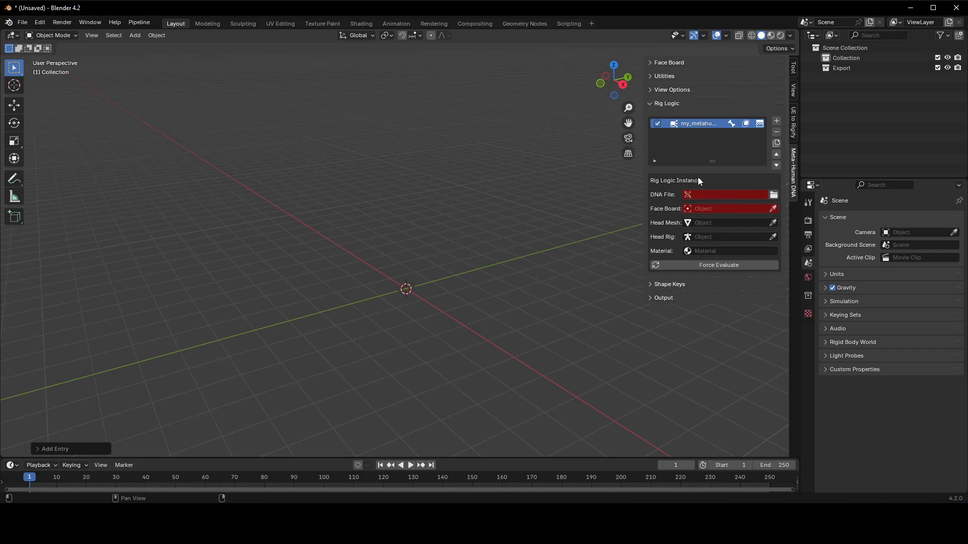
pyautogui.click(706, 262)
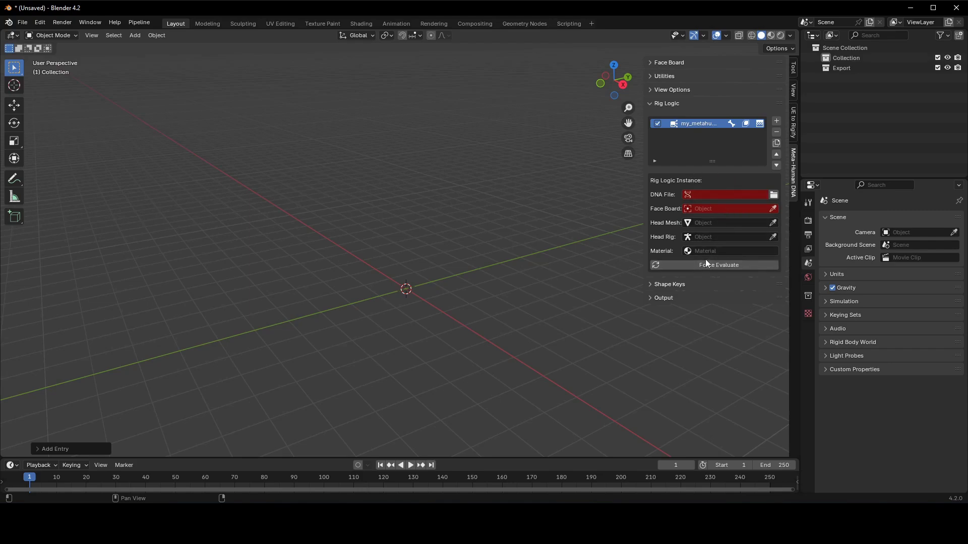
# - Delete the empty rig logic entry, start File > Import > Metahuman DNA (.dna), and place the SourceAssets window alongside
pyautogui.click(776, 132)
pyautogui.moveTo(645, 115); pyautogui.dragTo(657, 115)
pyautogui.click(23, 22)
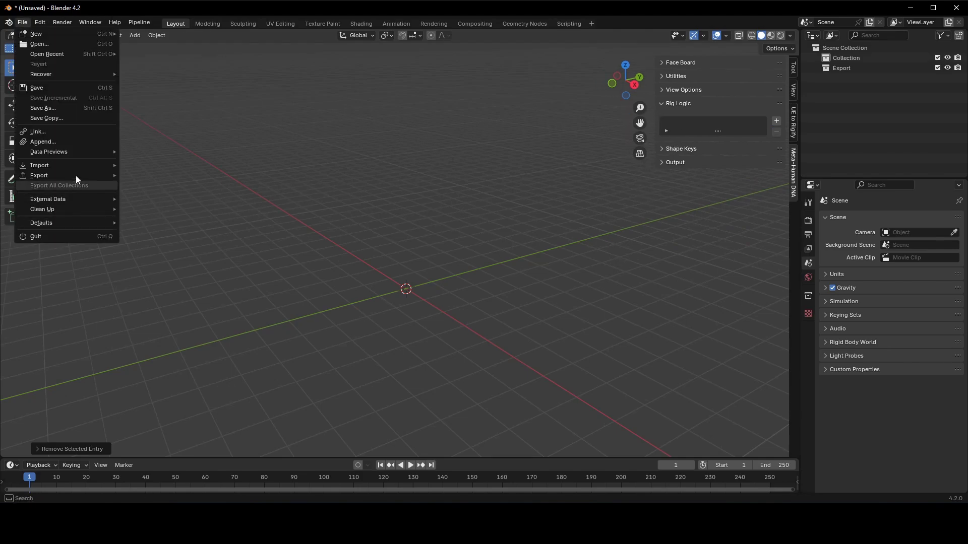
pyautogui.moveTo(81, 168)
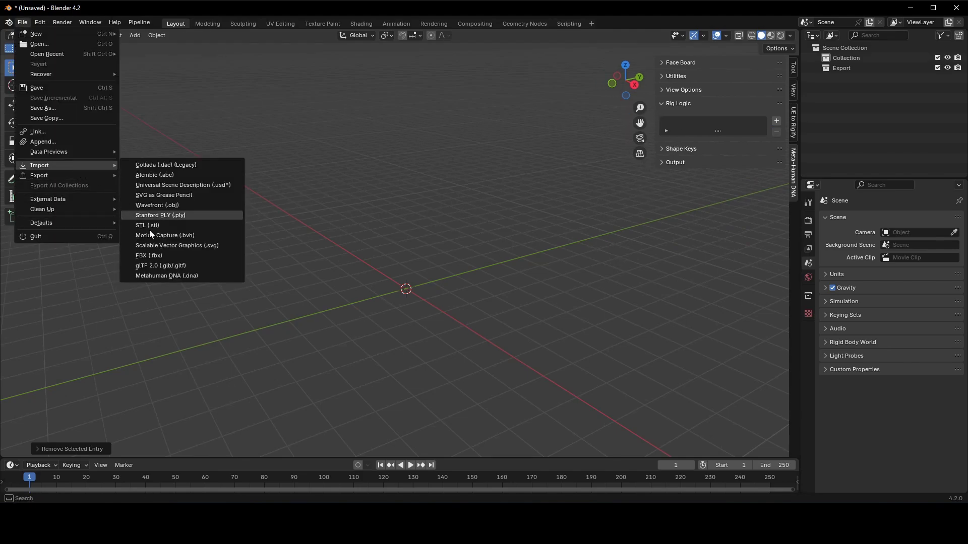
pyautogui.click(179, 276)
pyautogui.hotkey('alt', 'Tab')
pyautogui.moveTo(317, 145); pyautogui.dragTo(28, 93)
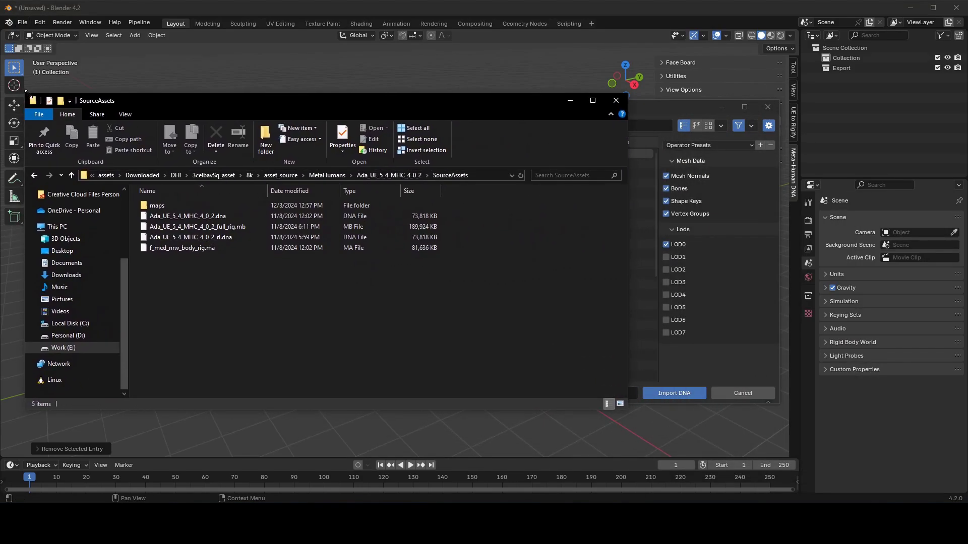
# - Load Ada_UE_5_4_MHC_4_0_2.dna from SourceAssets into the import dialog with Shape Keys unchecked
pyautogui.doubleClick(165, 203)
pyautogui.hotkey('alt', 'Left')
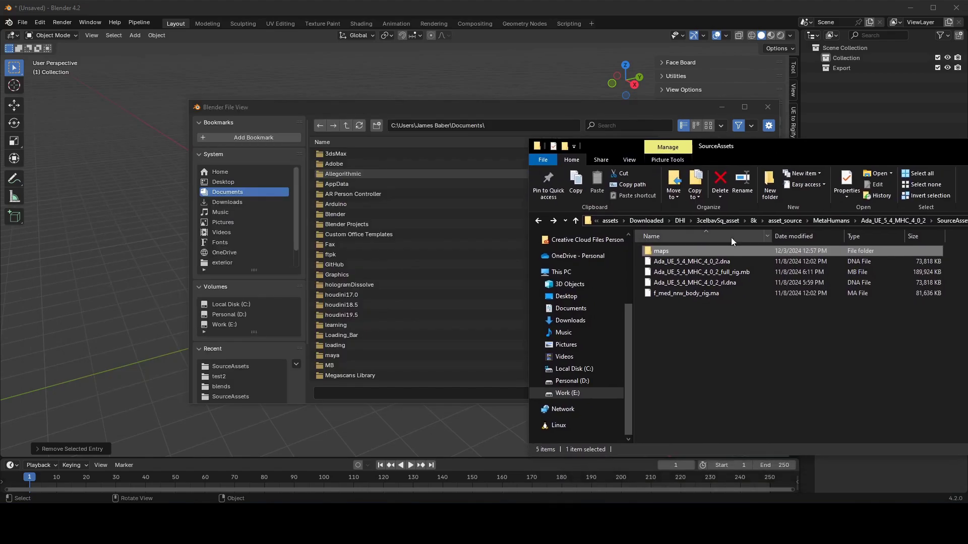
pyautogui.moveTo(678, 271); pyautogui.dragTo(406, 392)
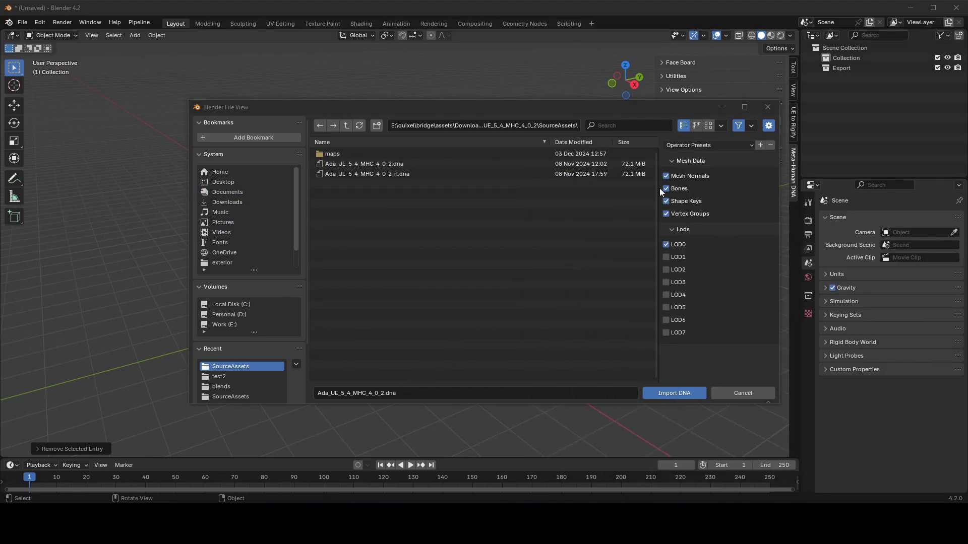
pyautogui.click(667, 203)
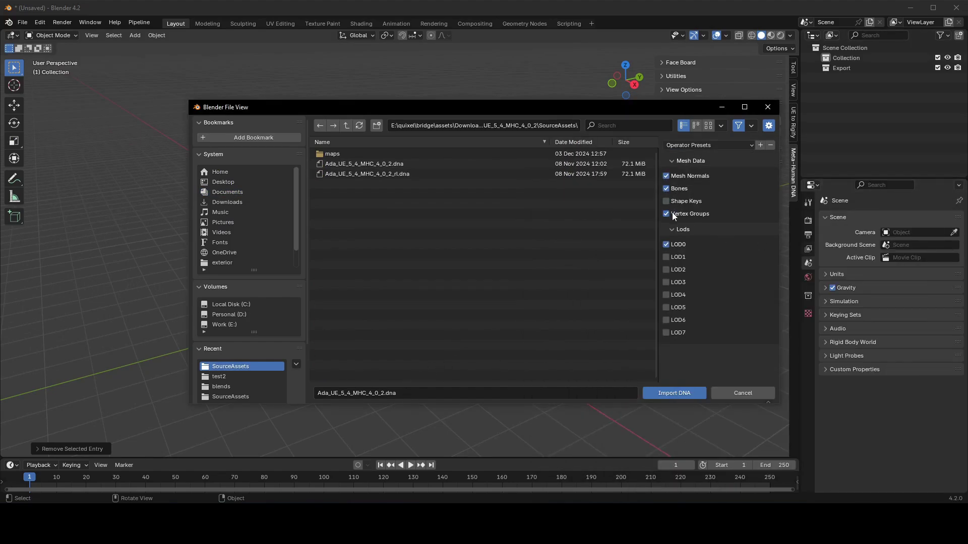
pyautogui.moveTo(537, 111); pyautogui.dragTo(418, 103)
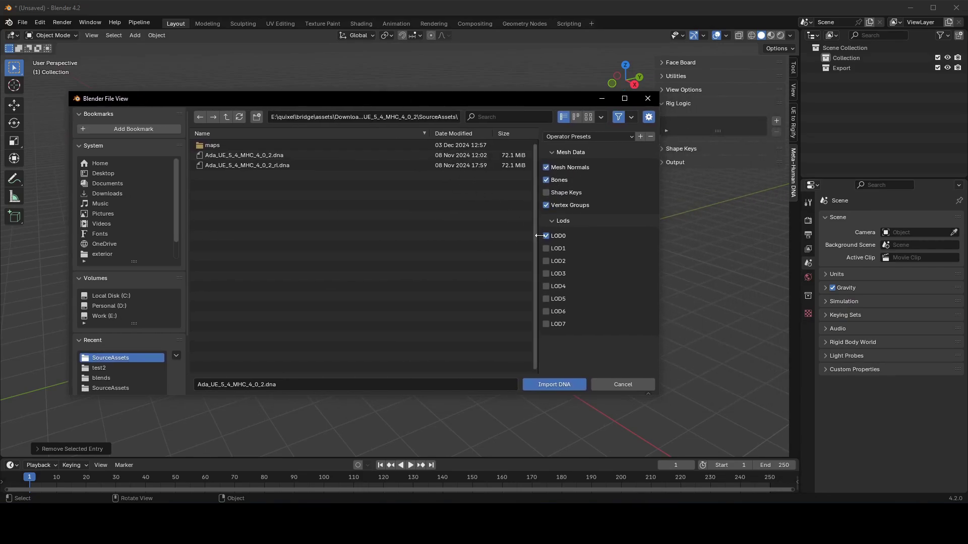
# - Import the Ada DNA file and jump from the Face Board field to the face board object
pyautogui.click(550, 385)
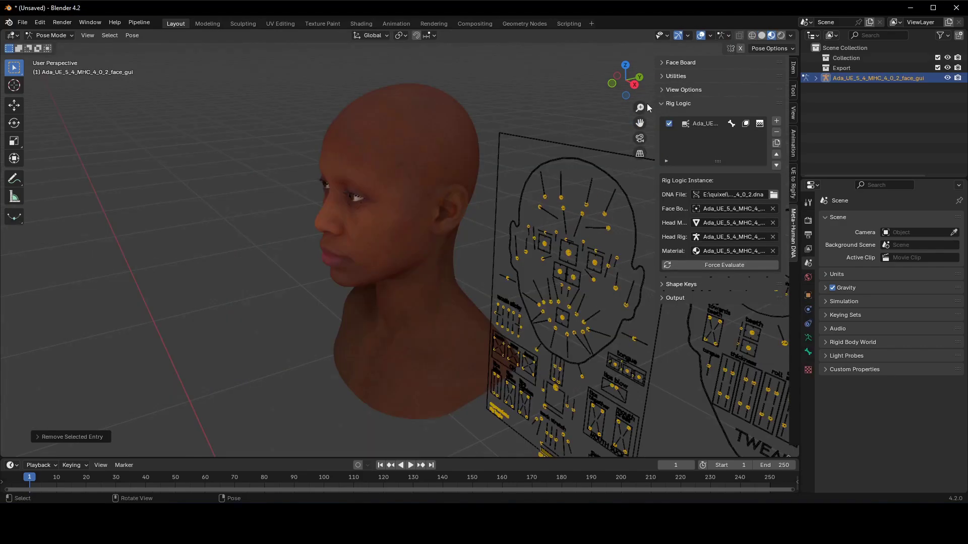
pyautogui.moveTo(655, 111); pyautogui.dragTo(601, 112)
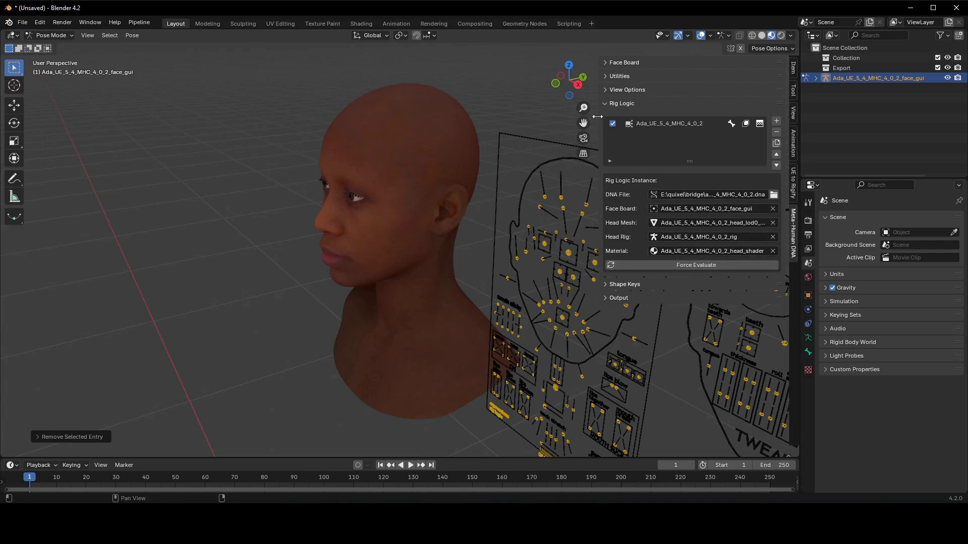
pyautogui.rightClick(679, 208)
pyautogui.click(622, 278)
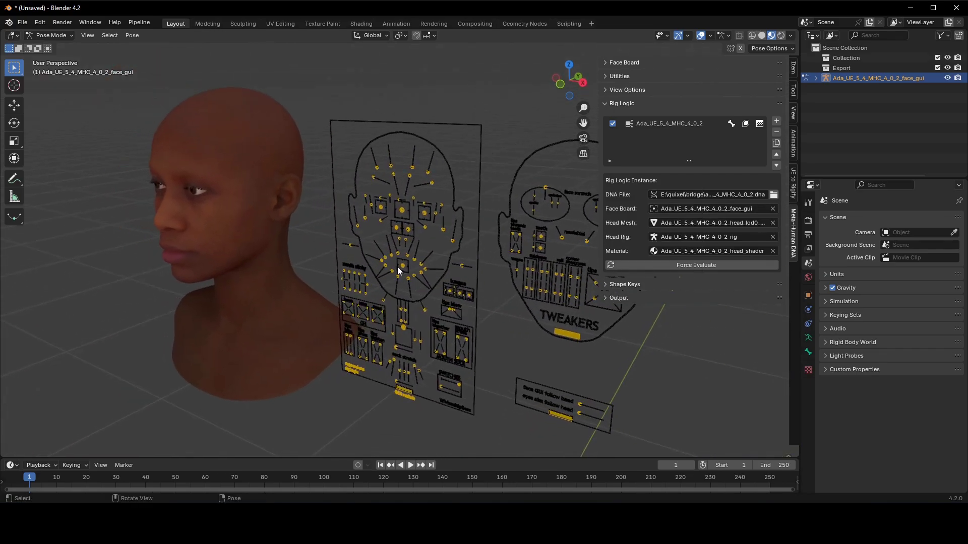
# - Move a face-board control to check that it parts the lips
pyautogui.moveTo(394, 341); pyautogui.dragTo(479, 329, button='middle')
pyautogui.press('g')
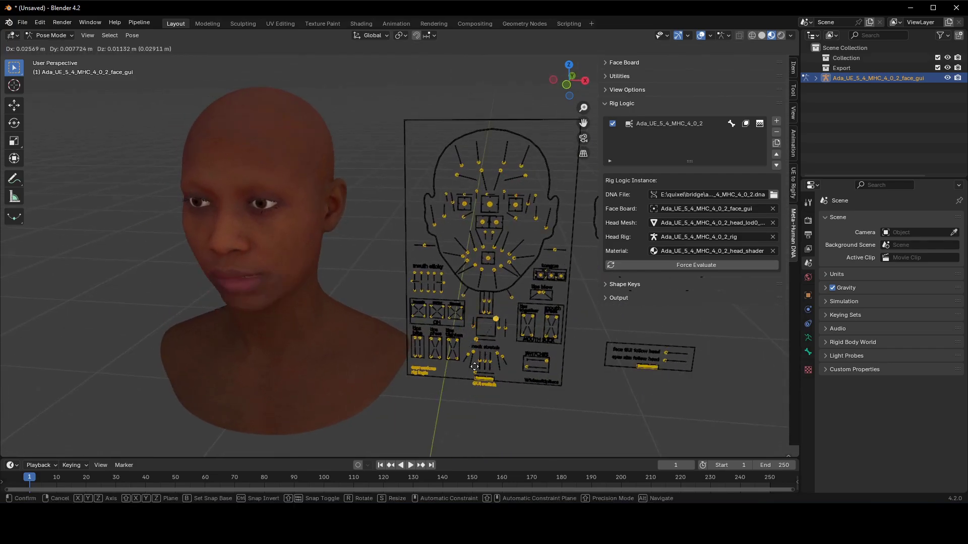
pyautogui.press('Escape')
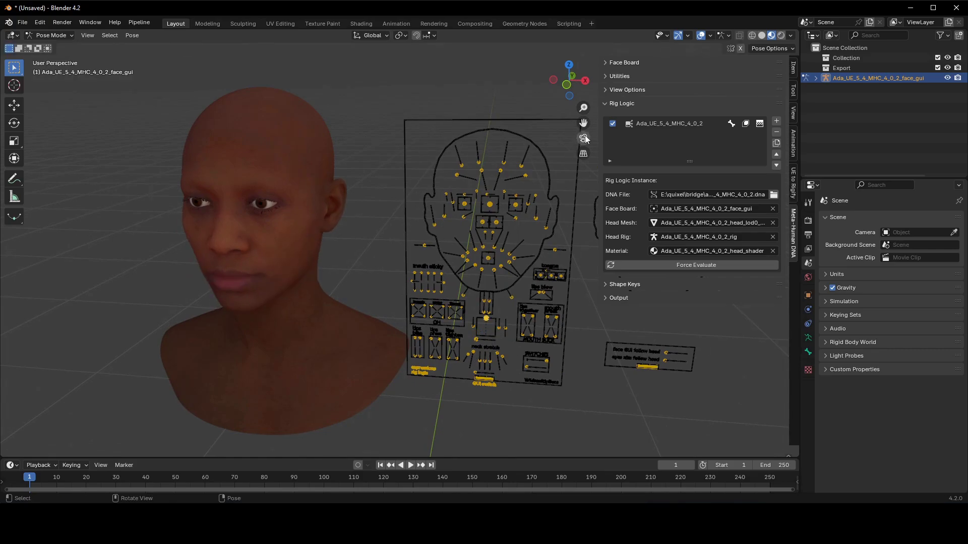
# - Apply the Disgust-03 pose from the Face Board Poses grid to the Ada head
pyautogui.click(620, 104)
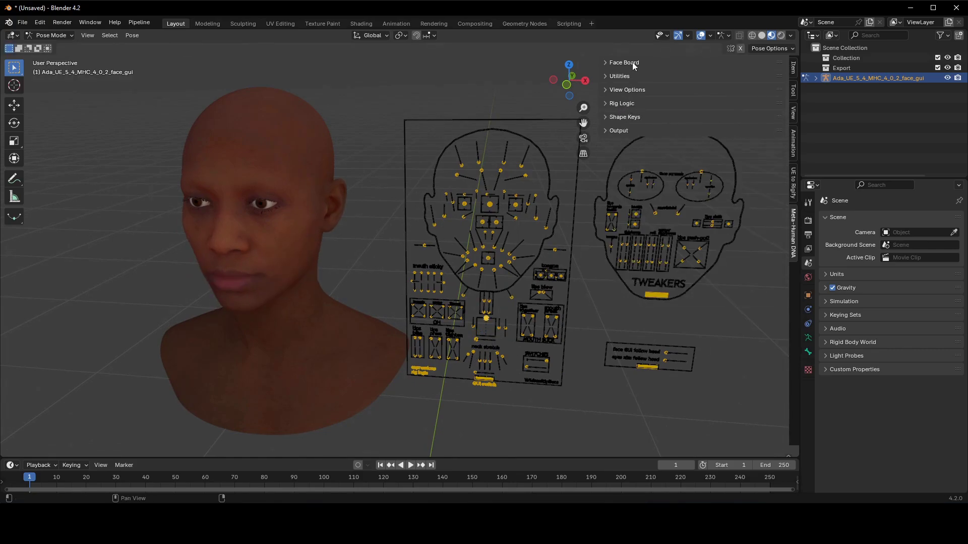
pyautogui.click(630, 62)
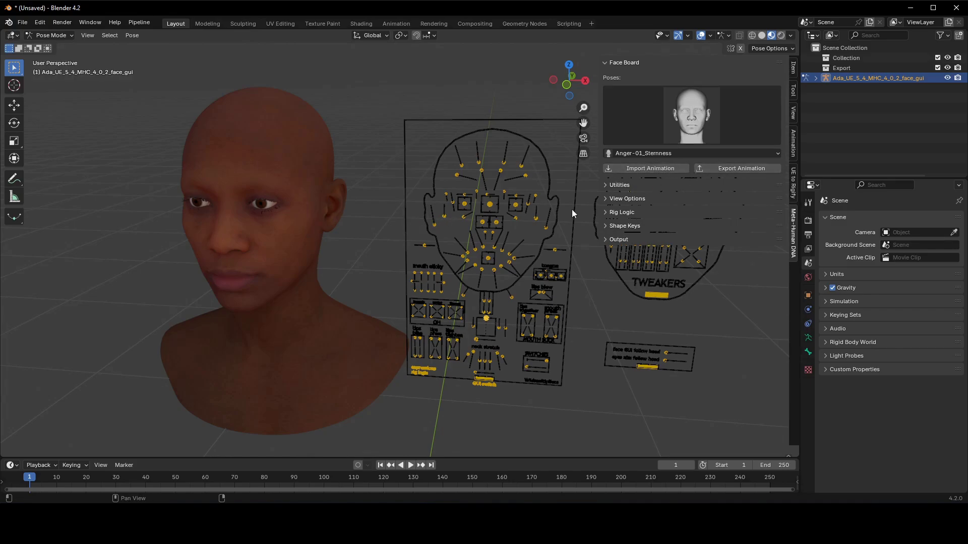
pyautogui.moveTo(421, 301); pyautogui.dragTo(462, 208, button='middle')
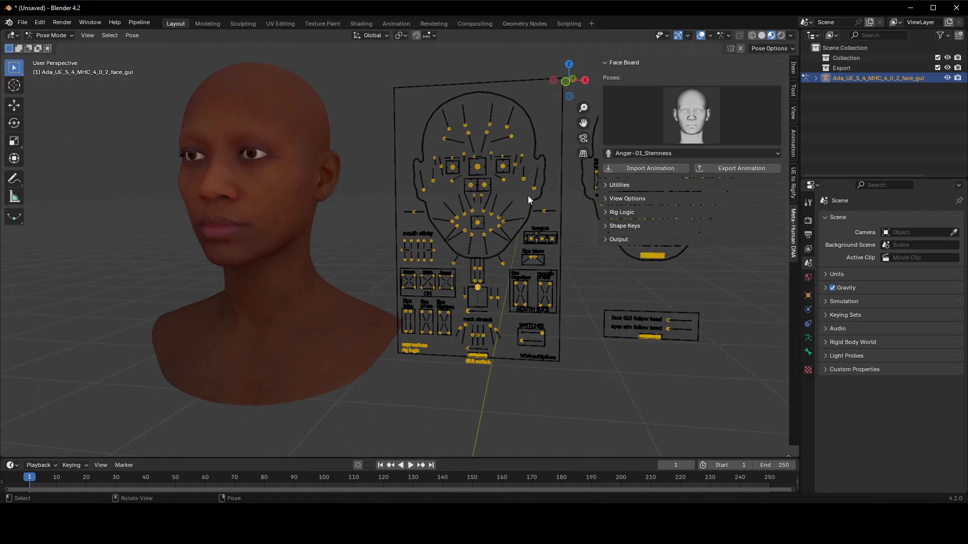
pyautogui.moveTo(430, 240)
pyautogui.mouseDown(button='middle')
pyautogui.moveTo(431, 265)
pyautogui.moveTo(435, 244)
pyautogui.mouseUp(button='middle')
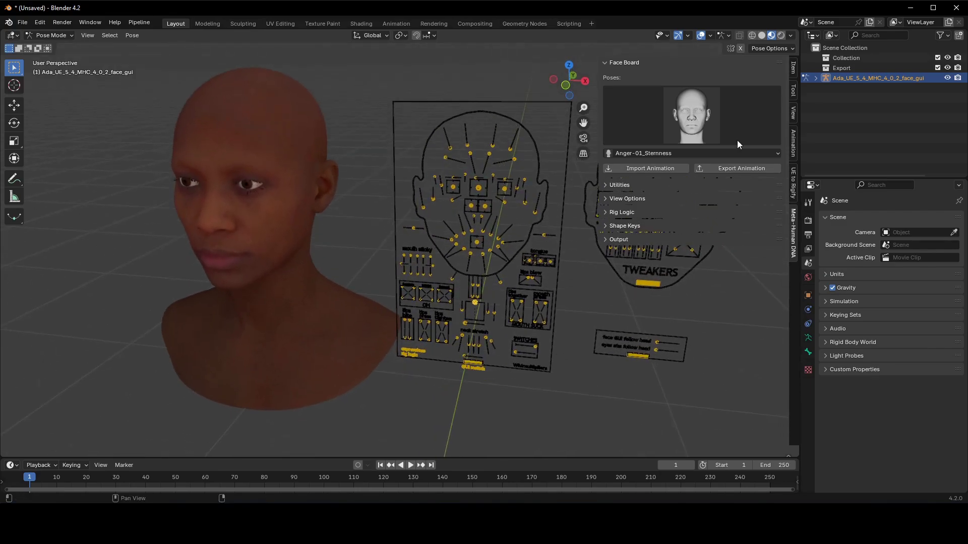
pyautogui.click(721, 123)
pyautogui.click(662, 280)
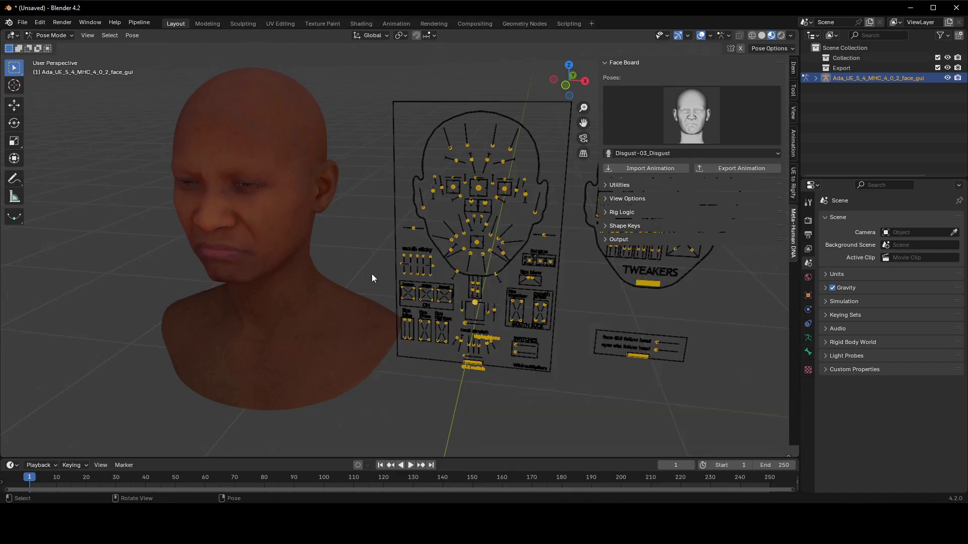
pyautogui.moveTo(379, 266); pyautogui.dragTo(464, 225, button='middle')
# - Switch the pose to Surprise-04_Shock, then settle on Sadness-04_Grief
pyautogui.click(690, 128)
pyautogui.click(695, 418)
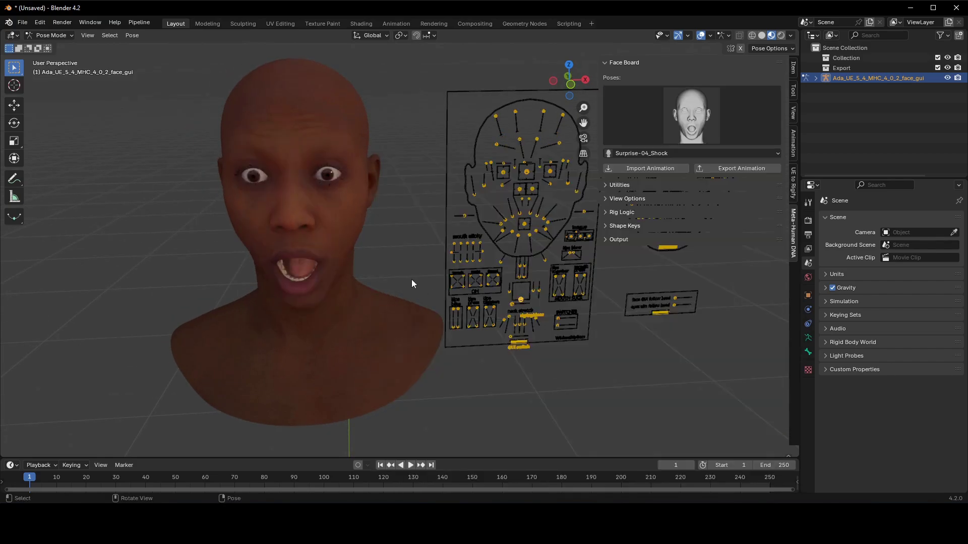
pyautogui.moveTo(419, 281); pyautogui.dragTo(441, 259, button='middle')
pyautogui.click(690, 121)
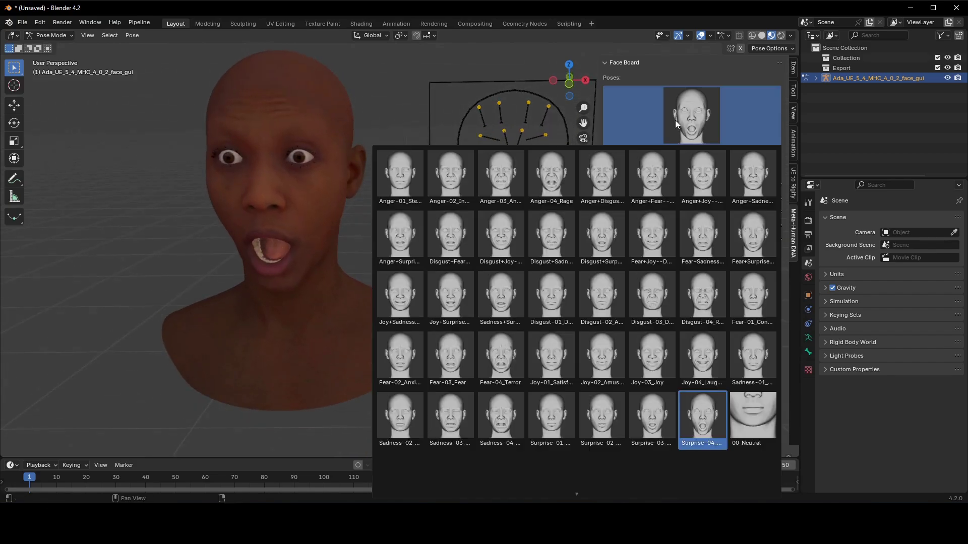
pyautogui.click(509, 403)
pyautogui.moveTo(443, 291); pyautogui.dragTo(418, 332, button='middle')
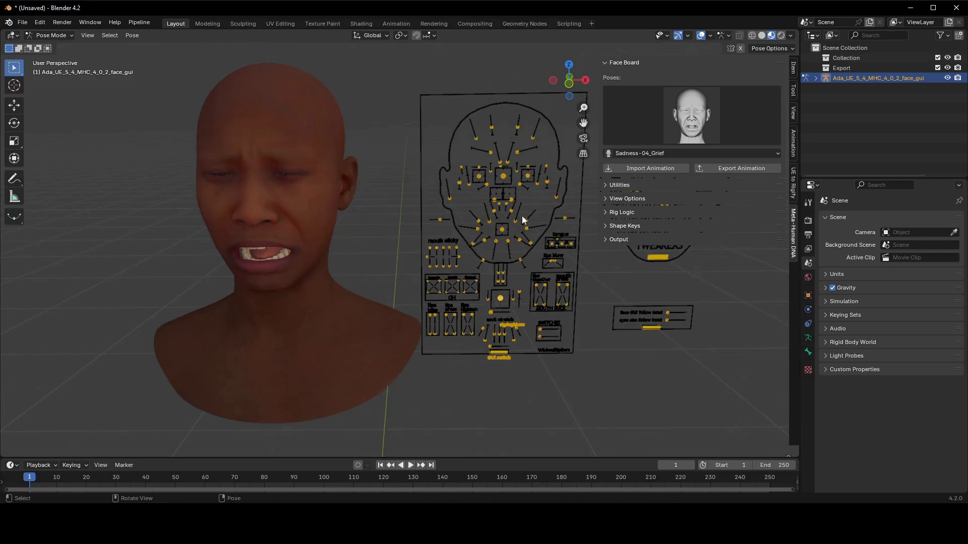
# - Set the View Options Head Material Color to Masks
pyautogui.click(625, 62)
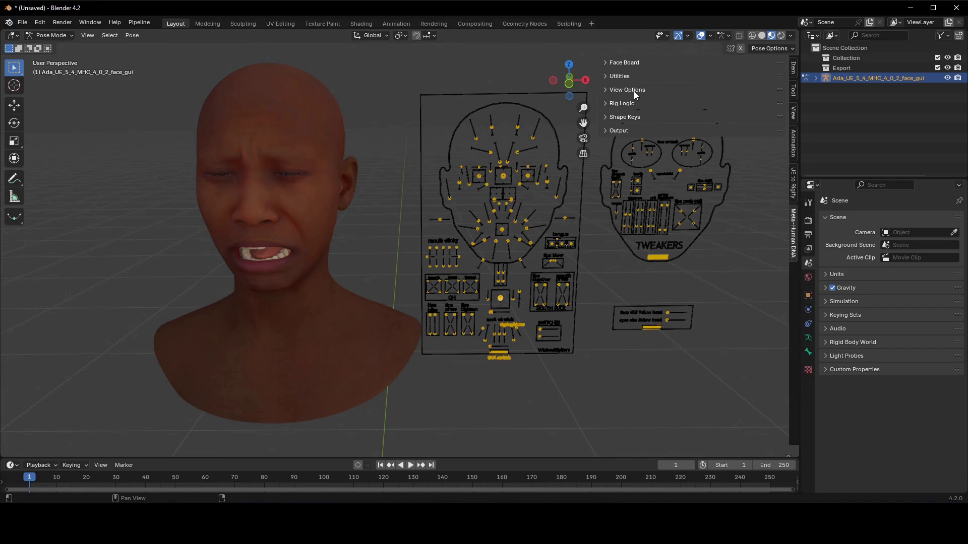
pyautogui.click(634, 92)
pyautogui.click(628, 118)
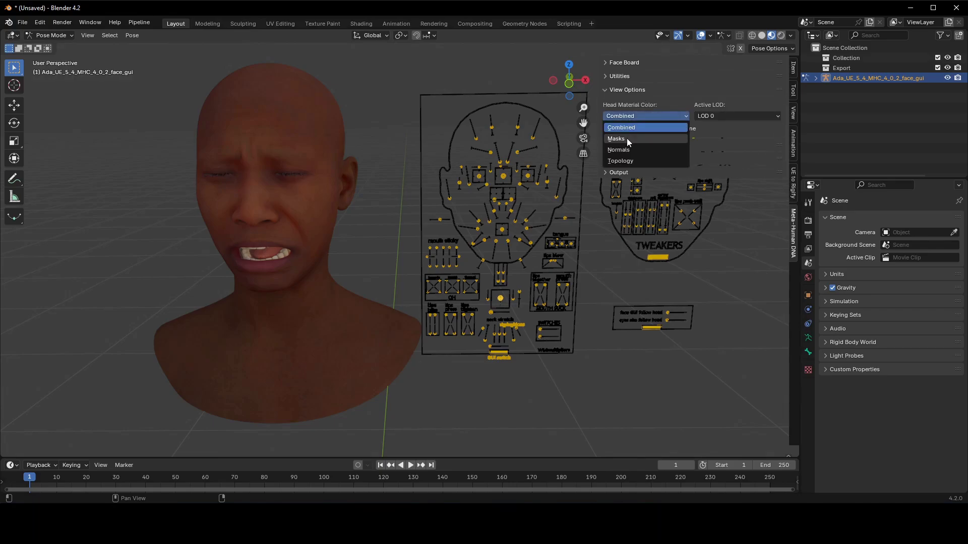
pyautogui.click(628, 138)
pyautogui.moveTo(362, 205)
pyautogui.mouseDown(button='middle')
pyautogui.moveTo(325, 210)
pyautogui.moveTo(356, 222)
pyautogui.mouseUp(button='middle')
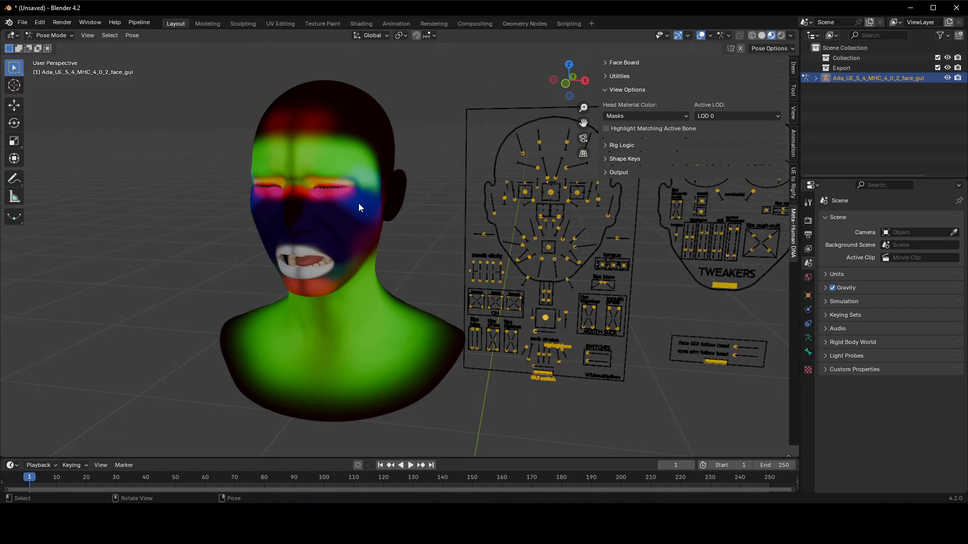
# - Set Head Material Color to Normals and frame the face and face board
pyautogui.click(619, 118)
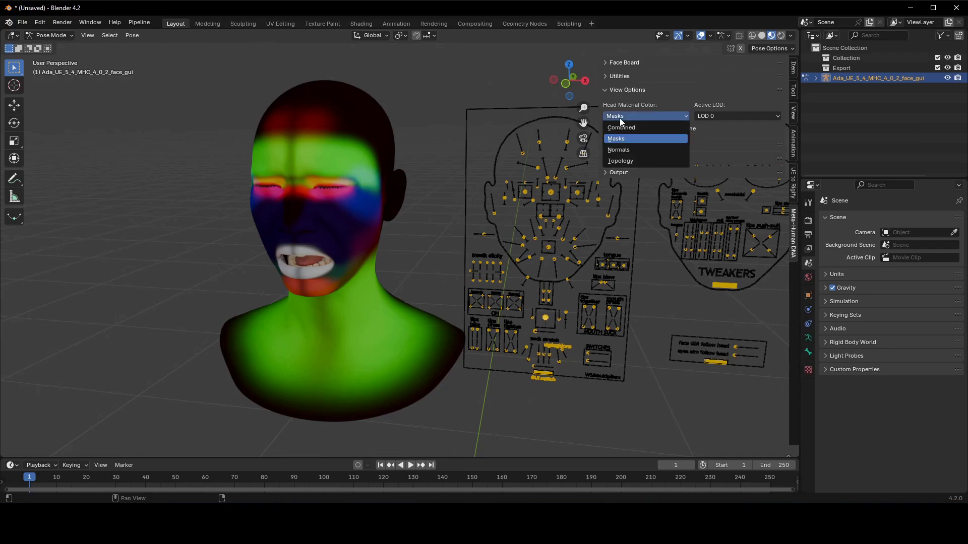
pyautogui.click(625, 150)
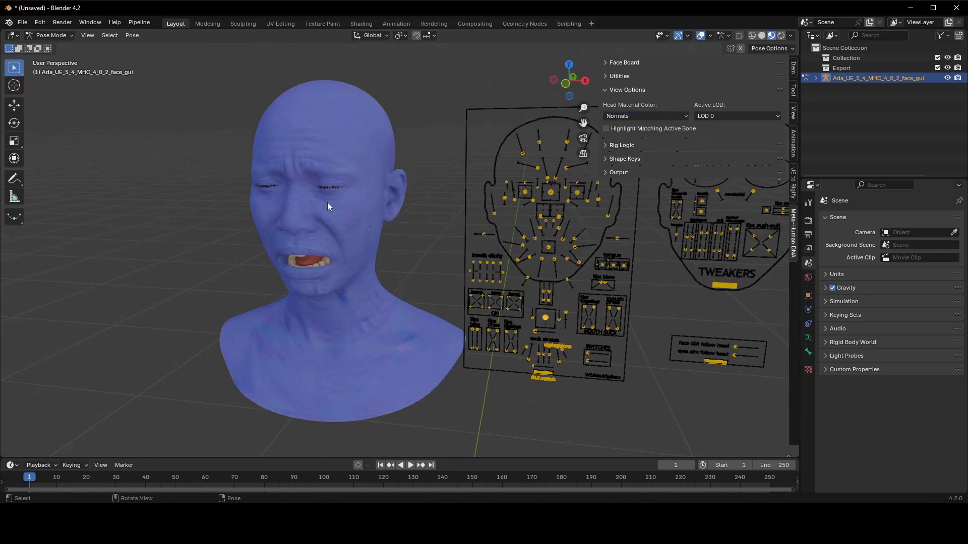
pyautogui.scroll(6, 330, 205)
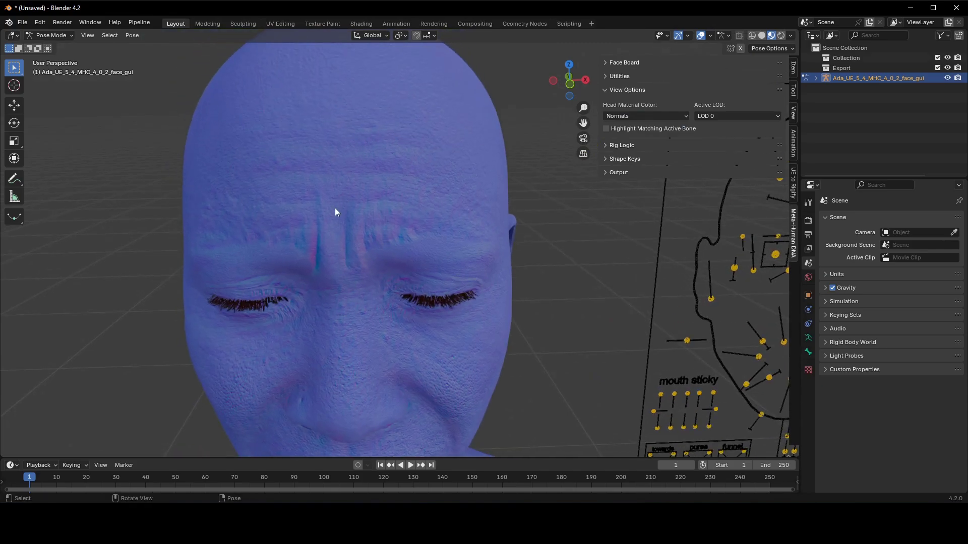
pyautogui.scroll(-5, 340, 211)
pyautogui.keyDown('shift'); pyautogui.moveTo(337, 271); pyautogui.dragTo(425, 247, button='middle'); pyautogui.keyUp('shift')
# - Circle-select the brow controls on the face board and raise them to wrinkle the forehead
pyautogui.press('c')
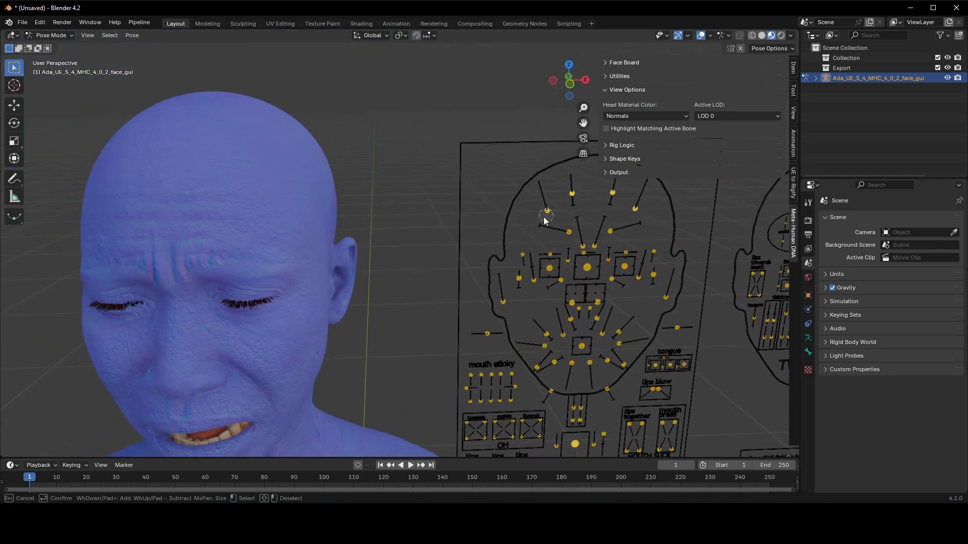
pyautogui.press('Escape')
pyautogui.press('g')
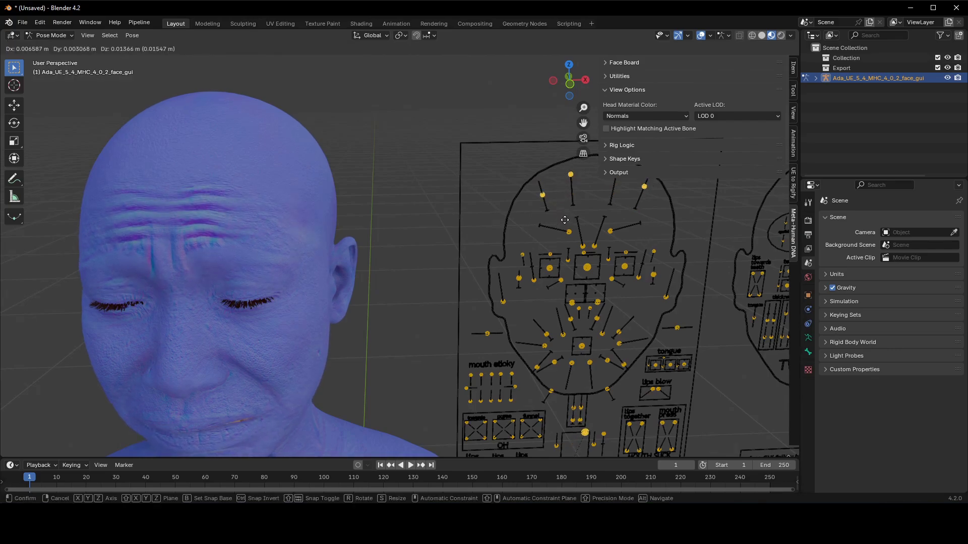
pyautogui.click(546, 107)
# - Switch Head Material Color to Masks, then to Topology
pyautogui.click(619, 115)
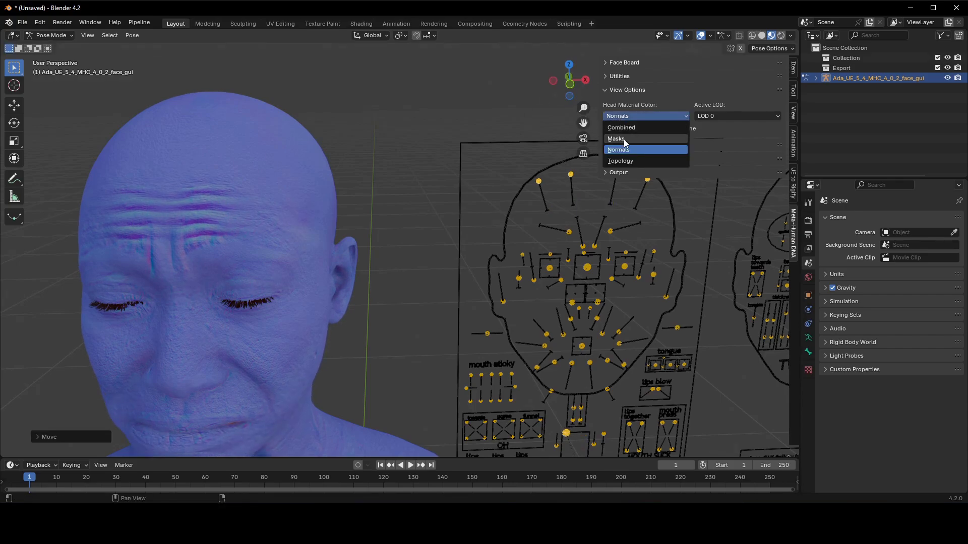
pyautogui.click(624, 140)
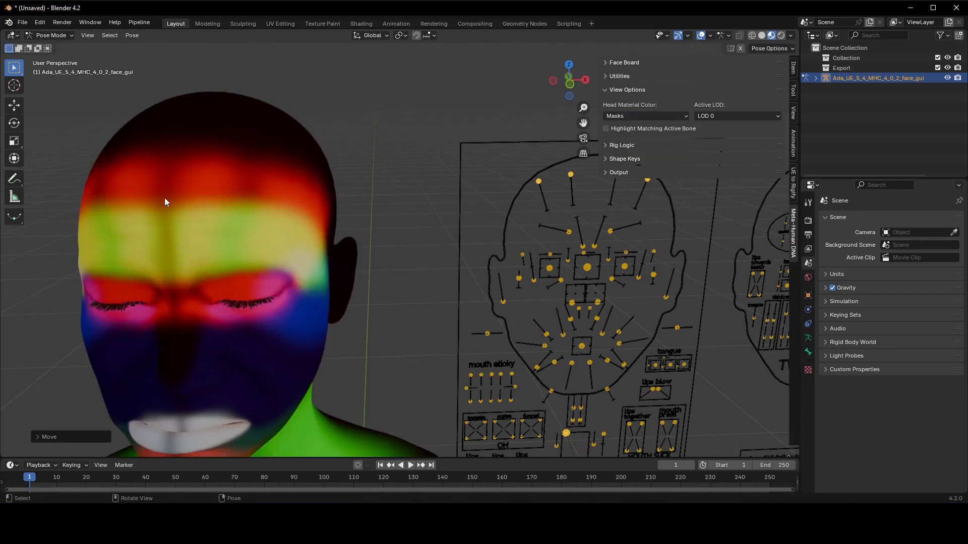
pyautogui.click(645, 116)
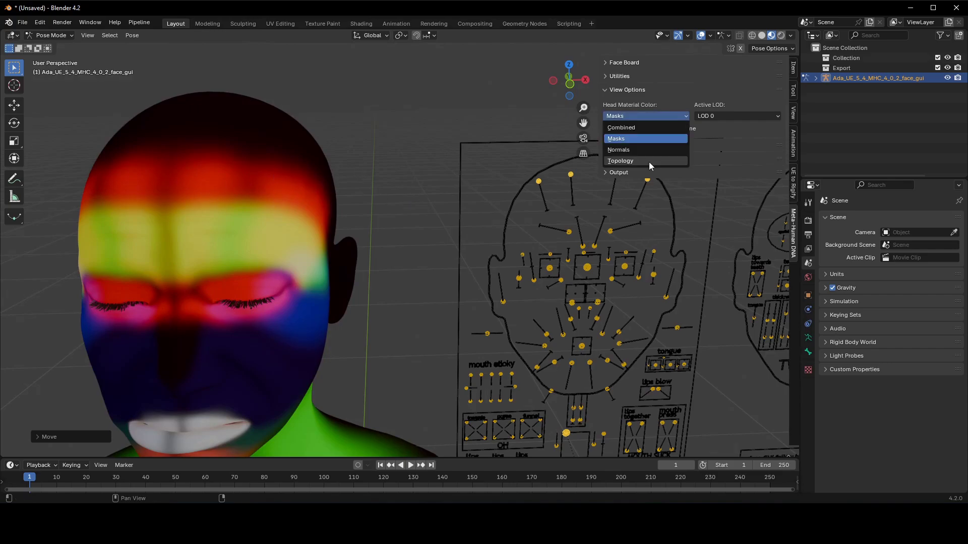
pyautogui.click(648, 162)
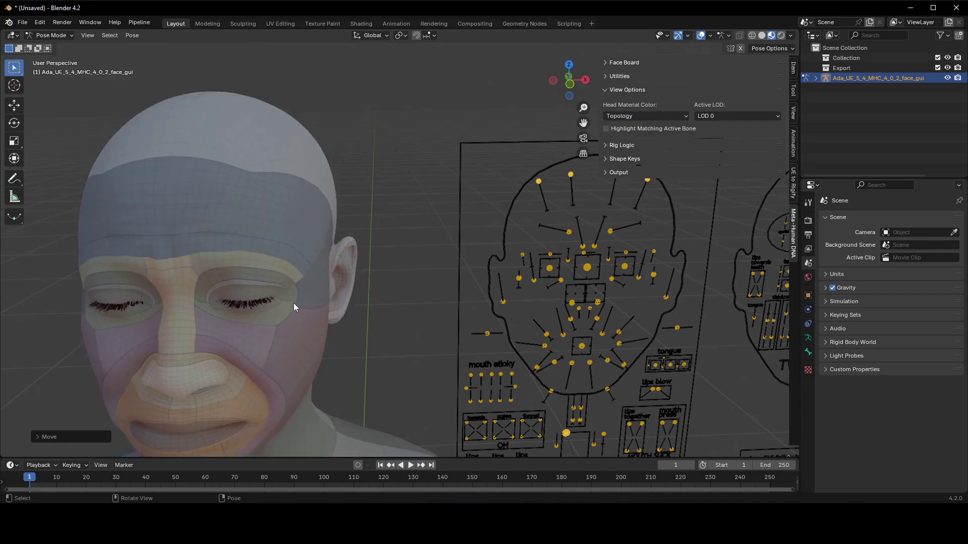
# - Orbit the view slightly around the Ada head
pyautogui.moveTo(288, 304); pyautogui.dragTo(374, 287, button='middle')
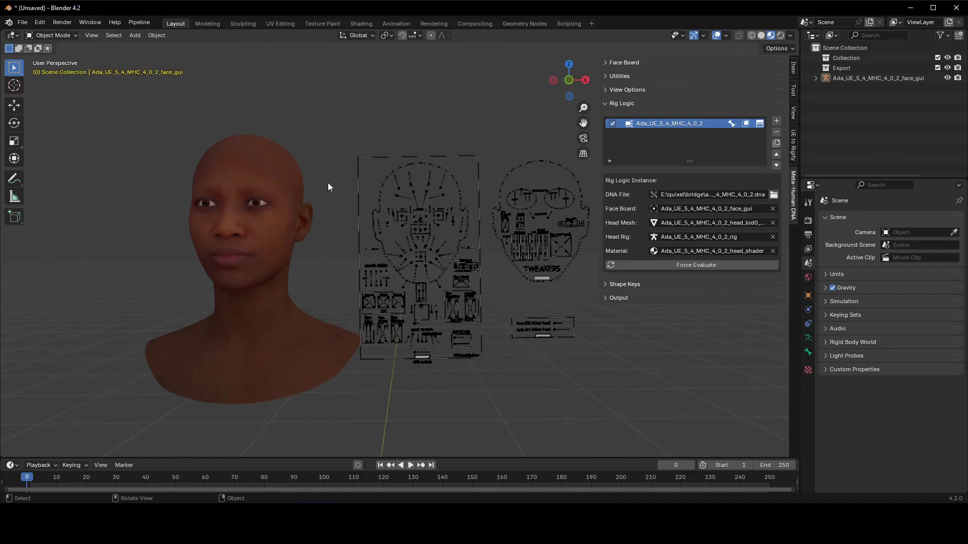
# - Duplicate the Ada rig logic instance as 'Demo' with the test2 output folder, and confirm
pyautogui.click(776, 144)
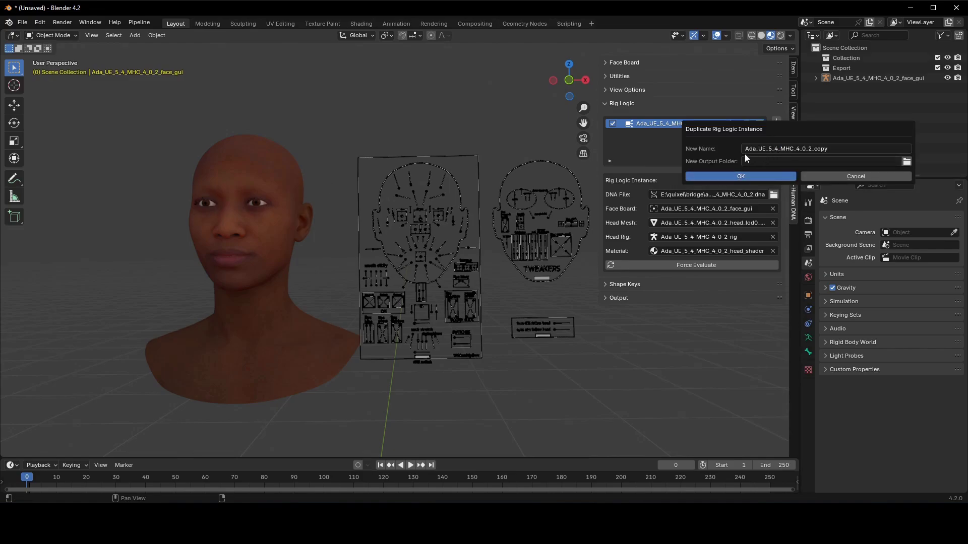
pyautogui.click(783, 150)
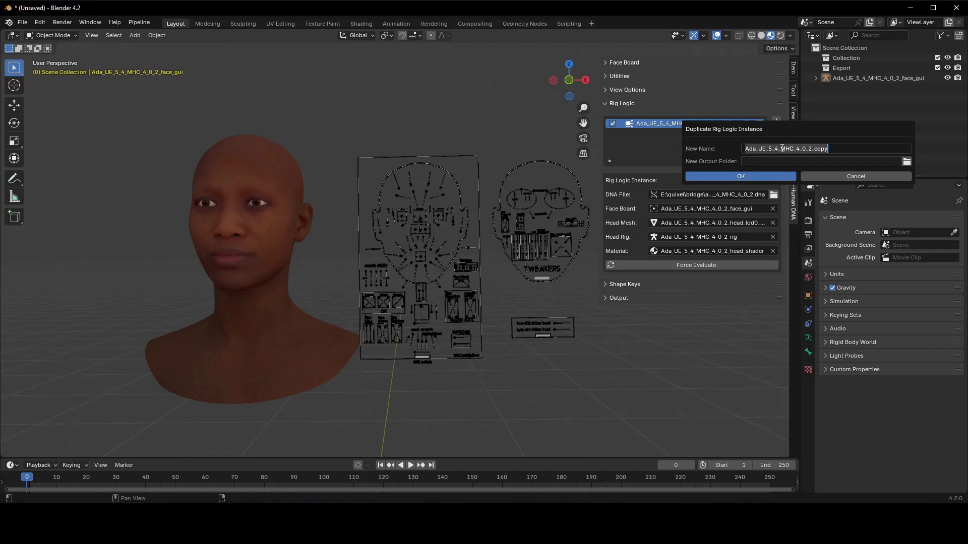
pyautogui.write('Demo')
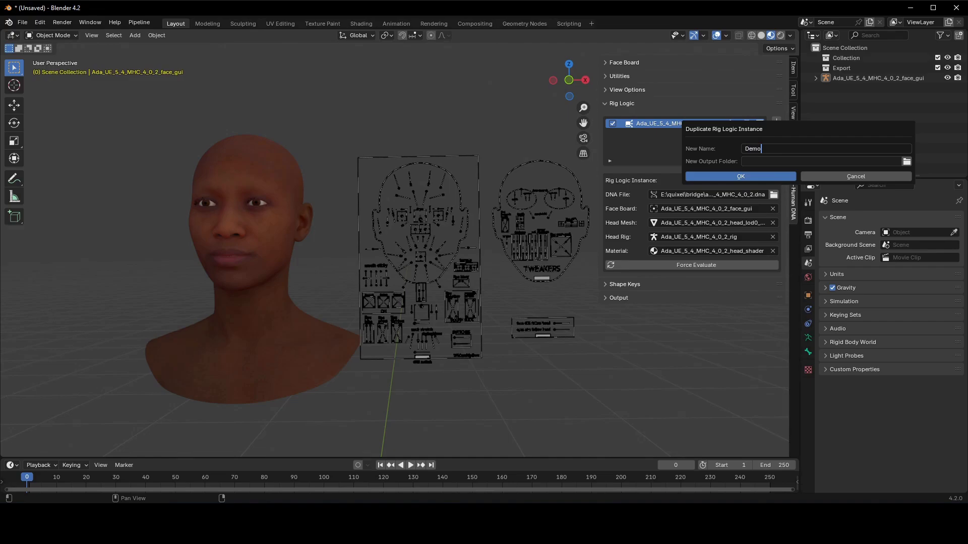
pyautogui.click(907, 162)
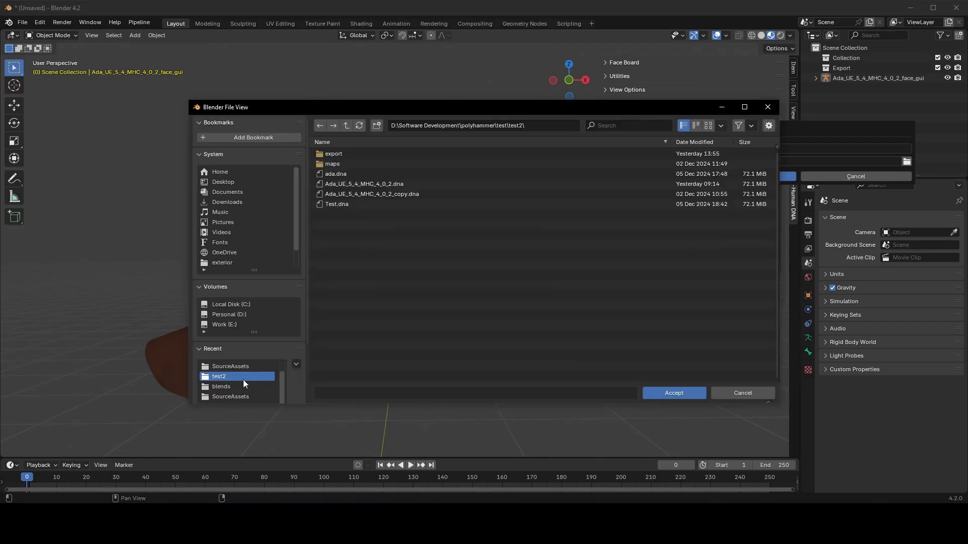
pyautogui.click(664, 395)
pyautogui.click(775, 177)
# - Orbit so both heads face forward and make Ada_UE_5_4_MHC_4_0_2 the active instance
pyautogui.moveTo(579, 237); pyautogui.dragTo(460, 254, button='middle')
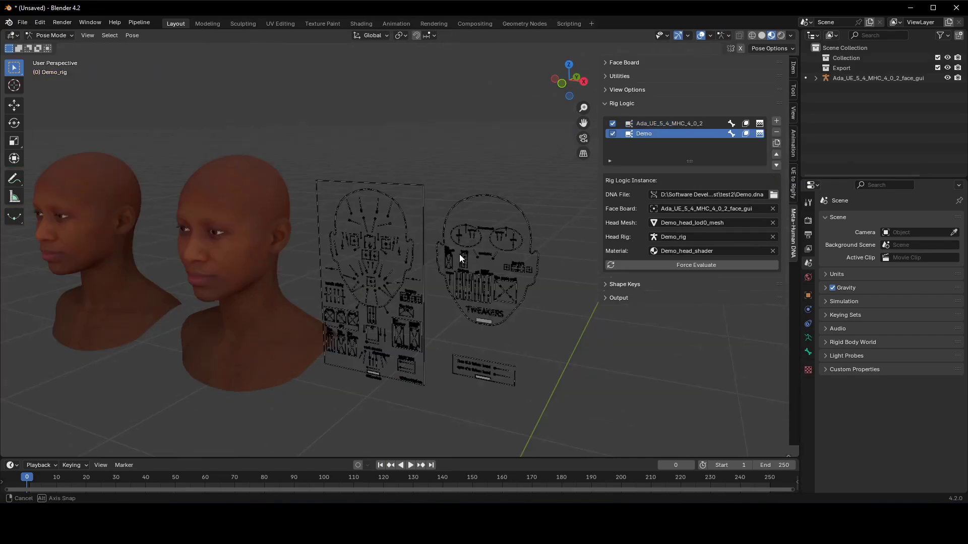
pyautogui.moveTo(397, 277); pyautogui.dragTo(467, 263, button='middle')
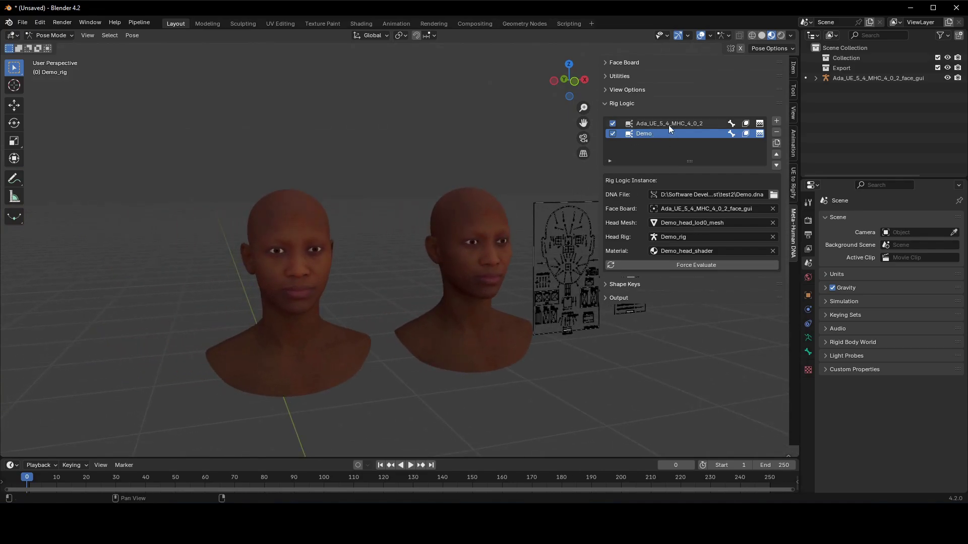
pyautogui.click(655, 124)
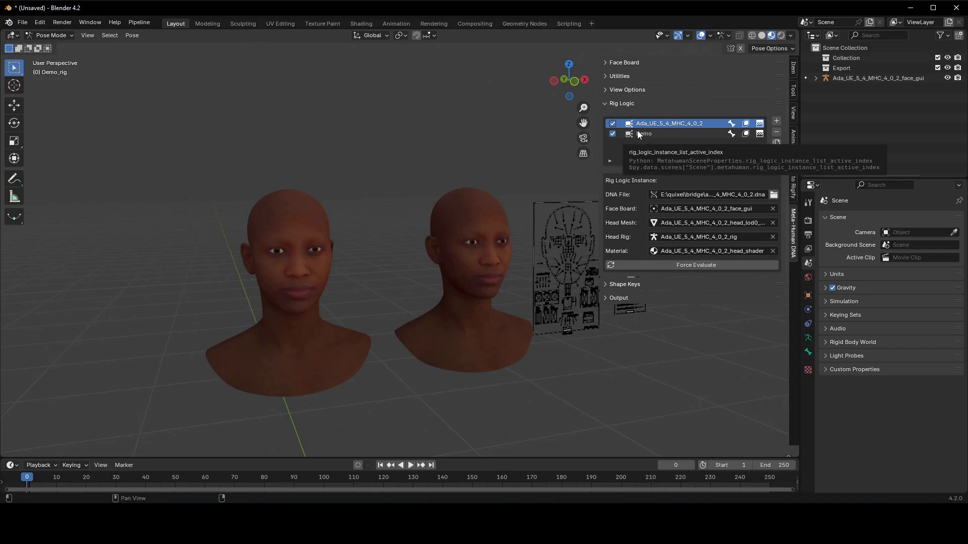
# - Set the Ada instance's Head Material Color to Masks
pyautogui.click(609, 91)
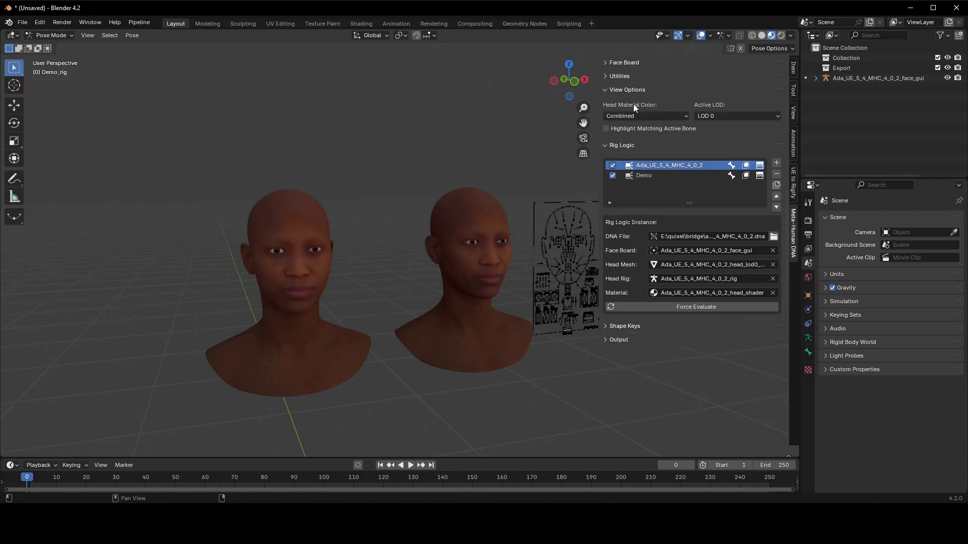
pyautogui.click(649, 116)
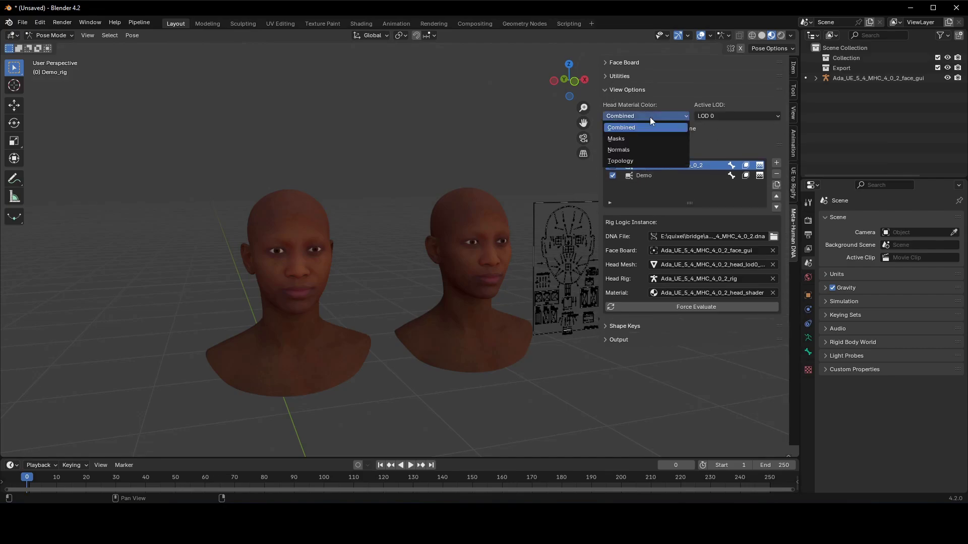
pyautogui.click(638, 141)
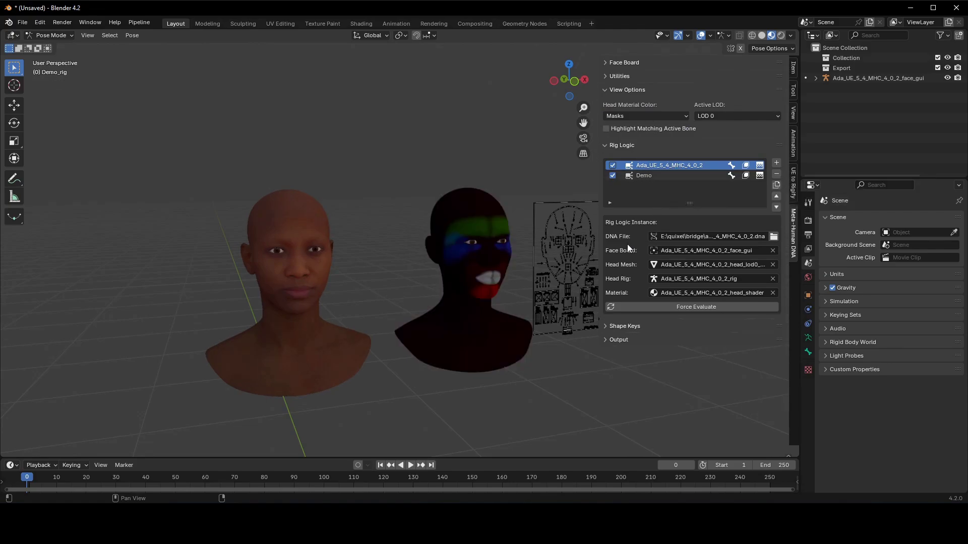
# - Set the Demo instance's Head Material Color to Normals and orbit to compare both heads
pyautogui.click(656, 176)
pyautogui.click(636, 115)
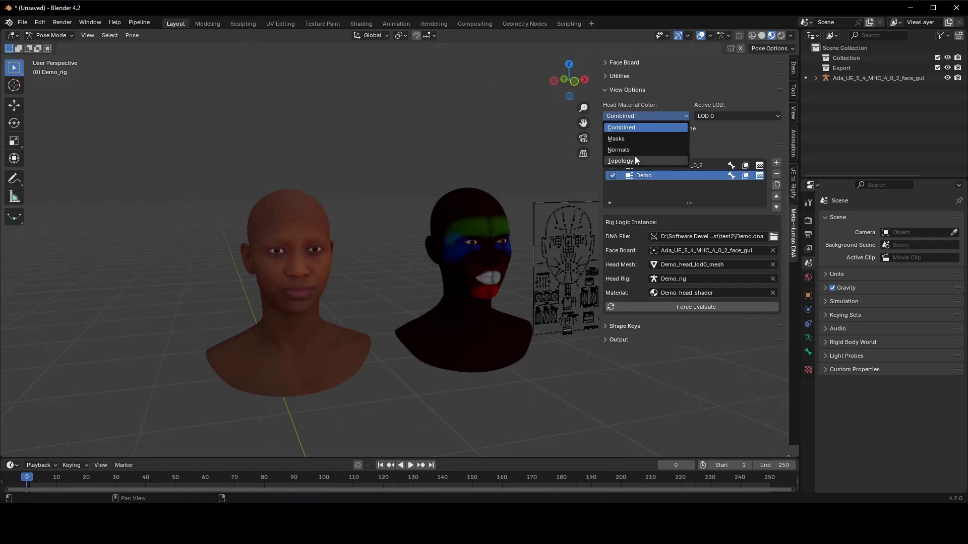
pyautogui.press('Return')
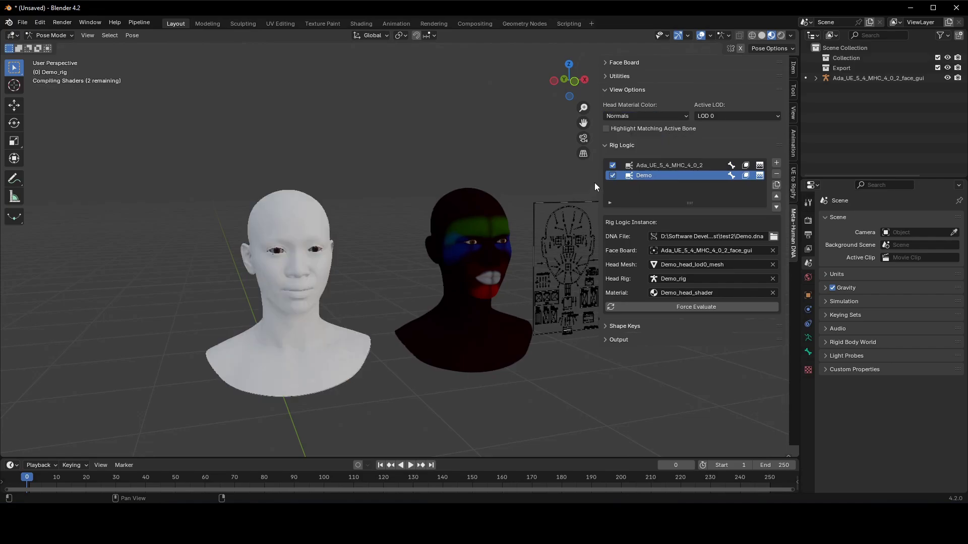
pyautogui.moveTo(339, 276); pyautogui.dragTo(270, 189, button='middle')
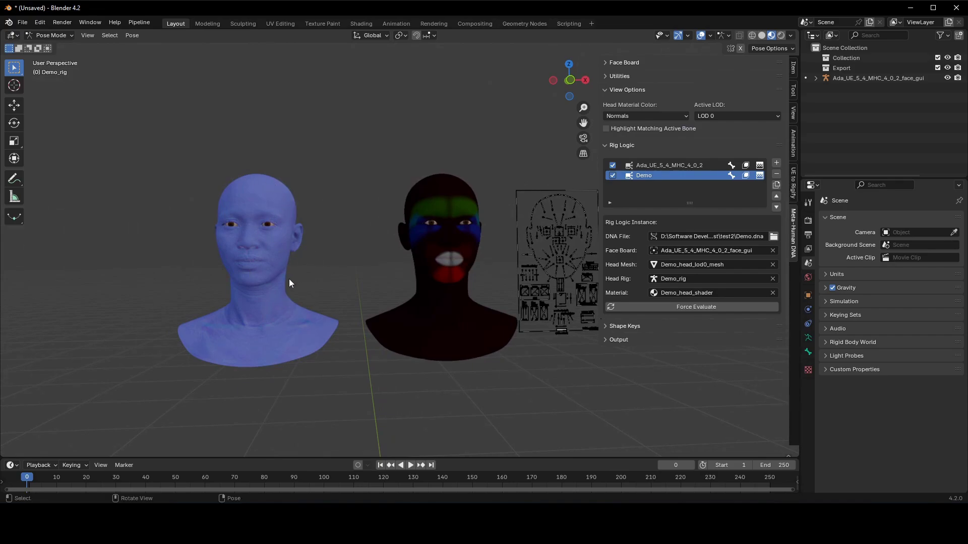
pyautogui.click(815, 79)
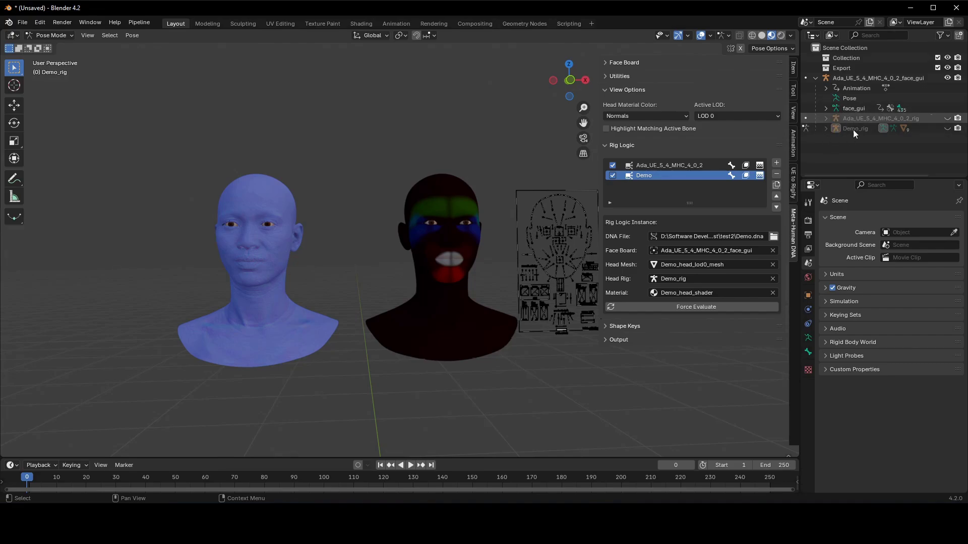
# - Check Demo_rig's children in the Outliner, then move the Demo instance above Ada in the Rig Logic list
pyautogui.click(826, 128)
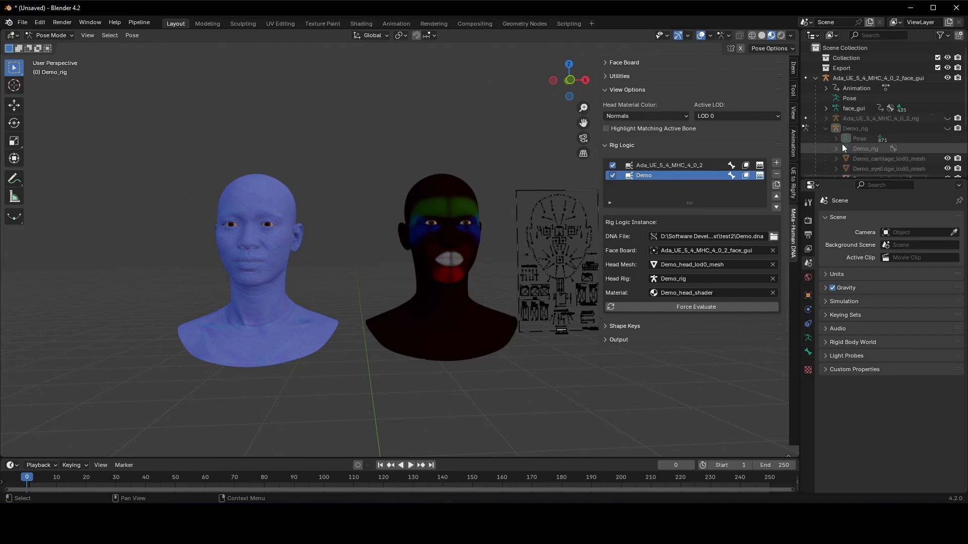
pyautogui.scroll(-2, 845, 151)
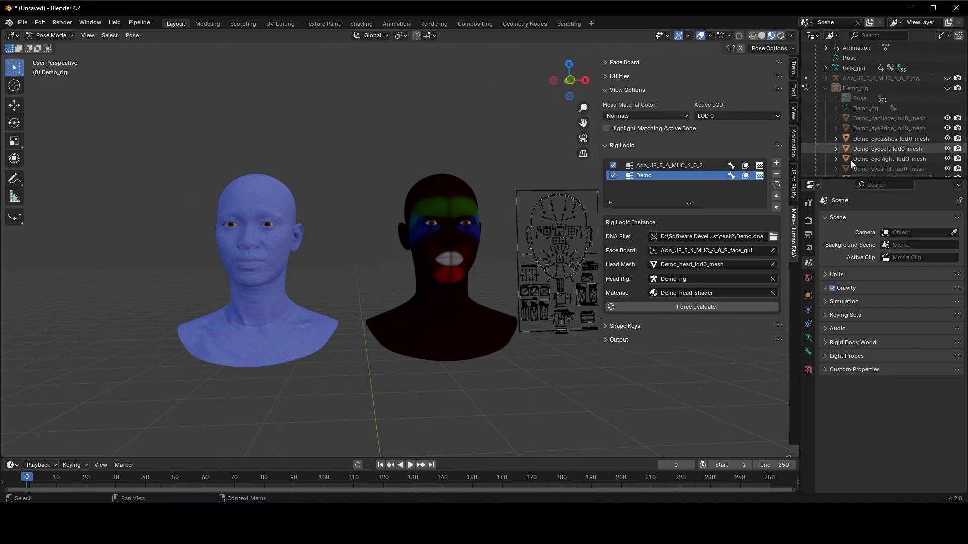
pyautogui.click(825, 89)
pyautogui.click(777, 196)
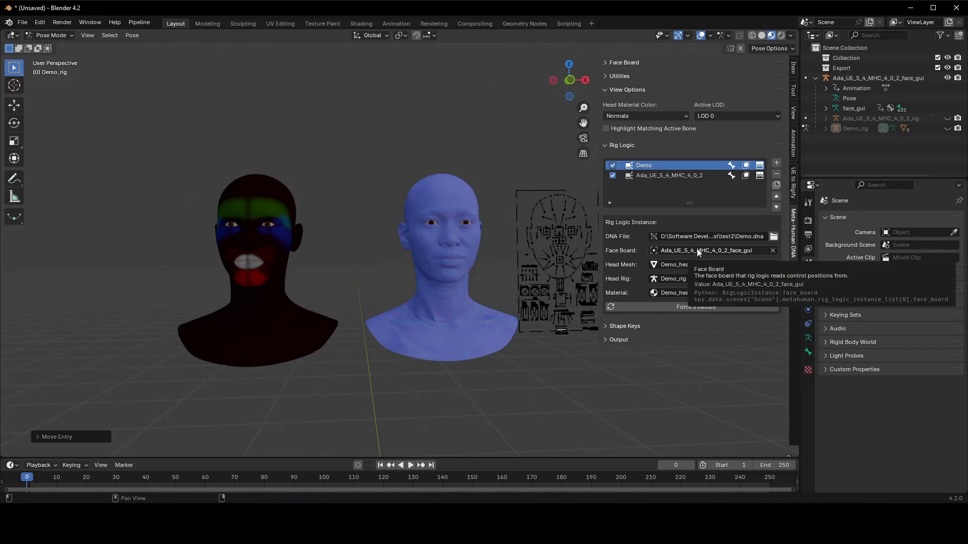
# - Apply the Disgust-03_Disgust face board pose to both heads
pyautogui.click(654, 62)
pyautogui.click(655, 92)
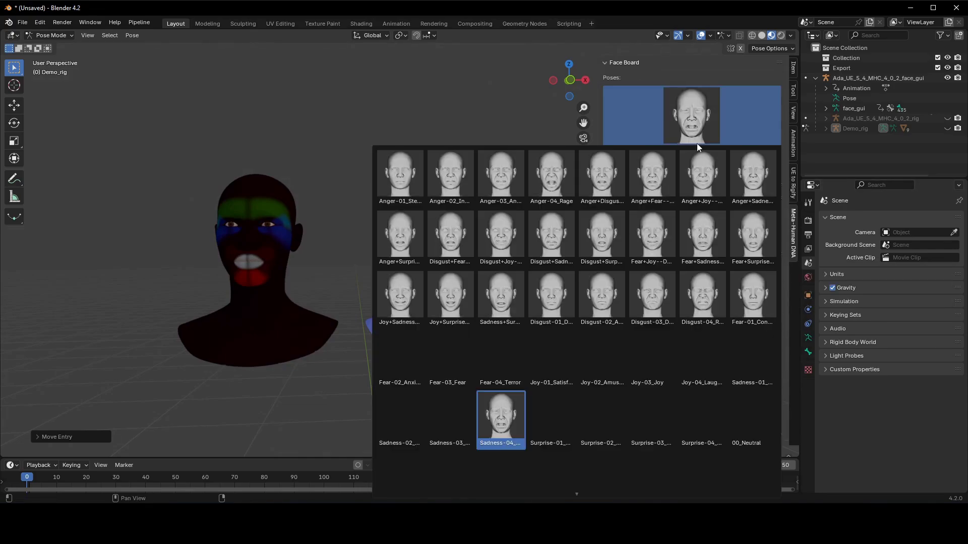
pyautogui.press('Return')
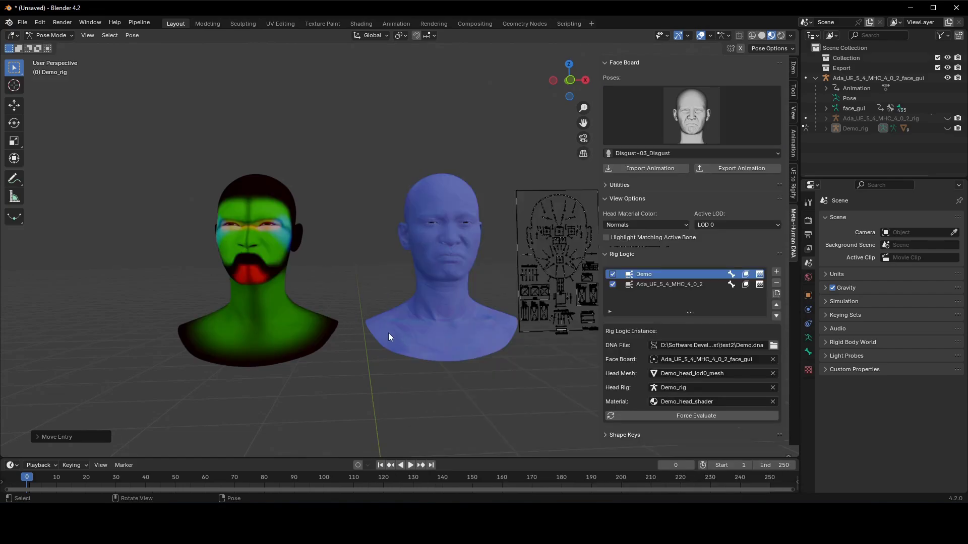
pyautogui.moveTo(384, 334); pyautogui.dragTo(410, 337, button='middle')
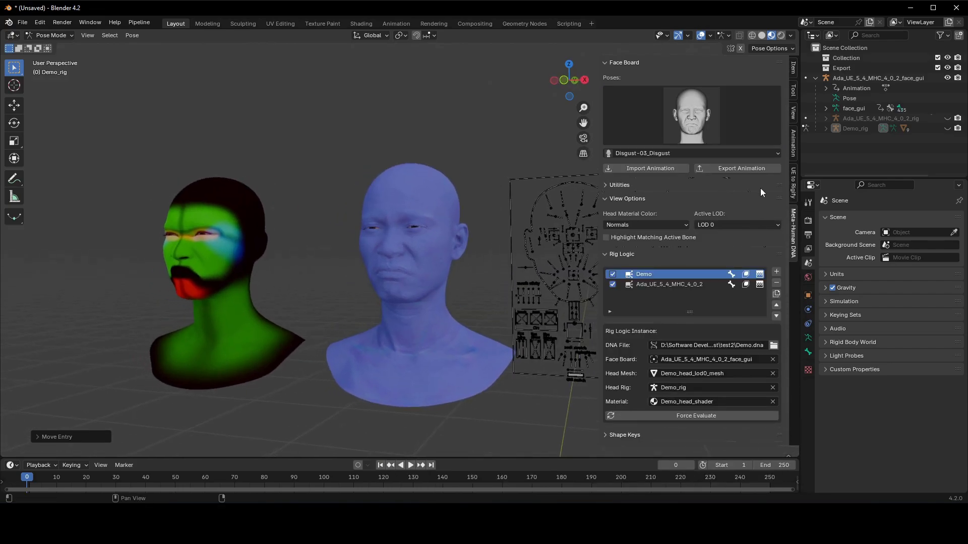
# - Switch both heads to the Joy-04_Laughter pose and frame the face board in view
pyautogui.click(751, 132)
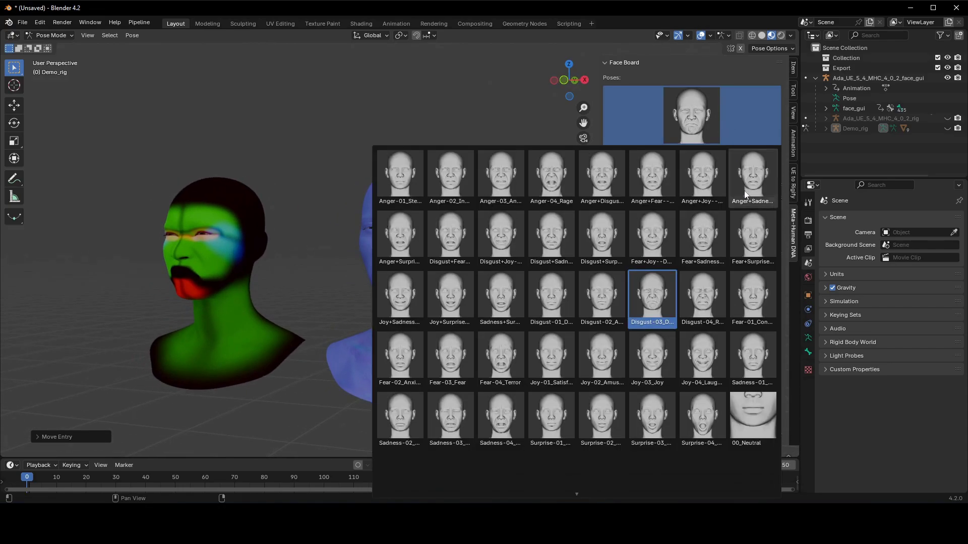
pyautogui.click(711, 366)
pyautogui.moveTo(488, 340); pyautogui.dragTo(449, 328, button='middle')
pyautogui.keyDown('shift'); pyautogui.moveTo(302, 288); pyautogui.dragTo(466, 176, button='middle'); pyautogui.keyUp('shift')
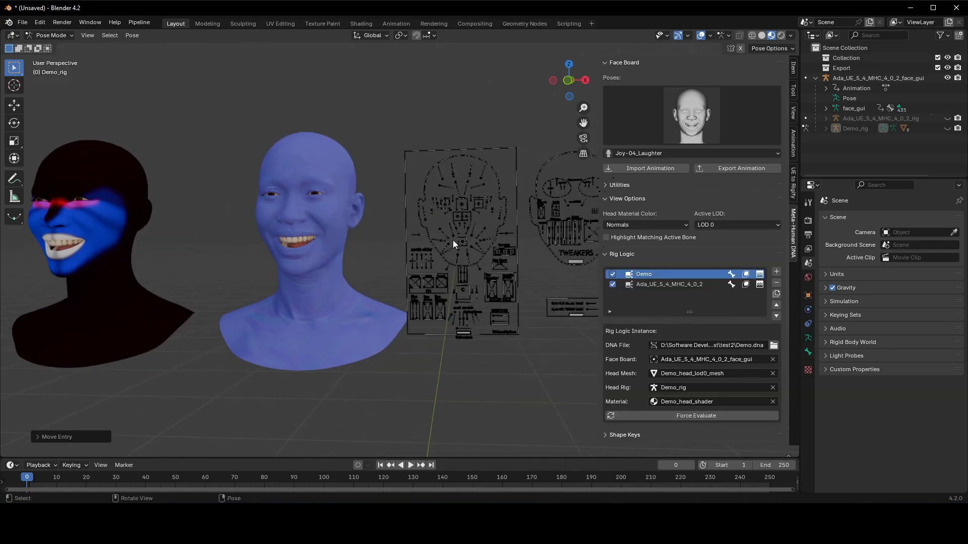
# - Widen the sidebar to read the DNA file paths and inspect the Ada and Demo rig logic instances
pyautogui.moveTo(599, 260); pyautogui.dragTo(469, 262)
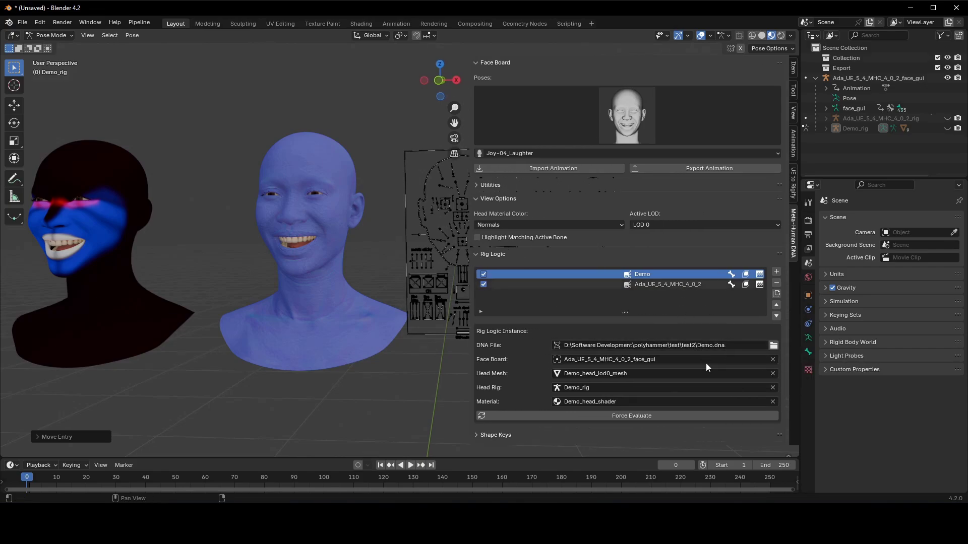
pyautogui.click(665, 284)
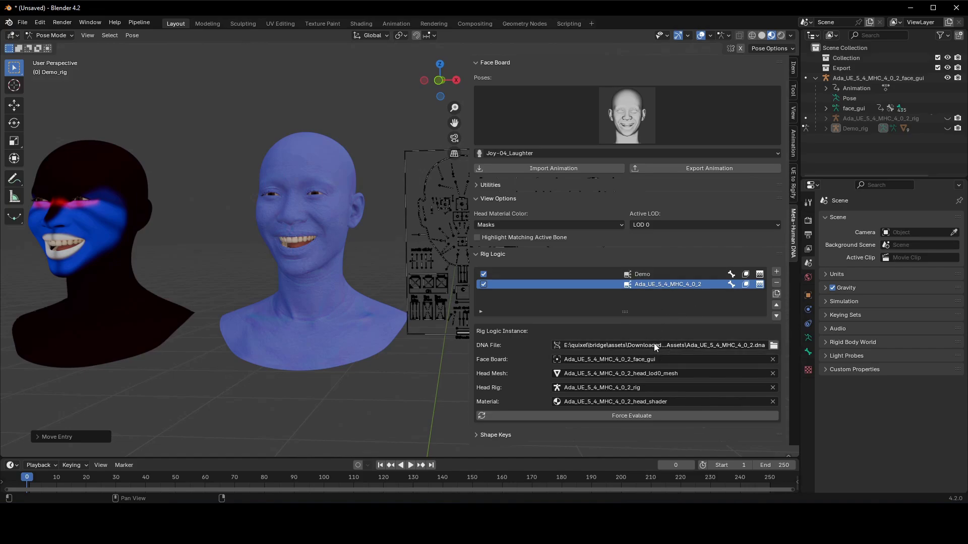
pyautogui.click(661, 277)
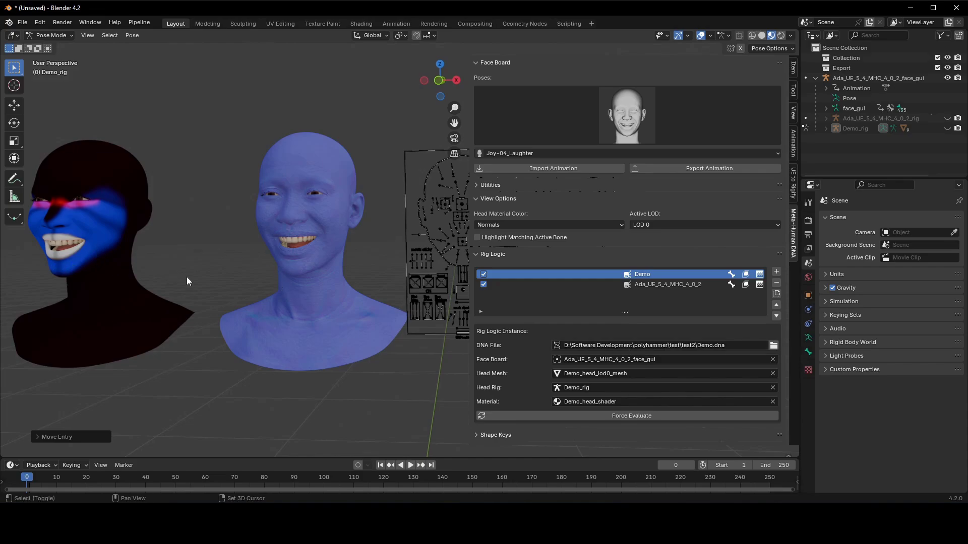
pyautogui.moveTo(194, 280); pyautogui.dragTo(234, 422, button='middle')
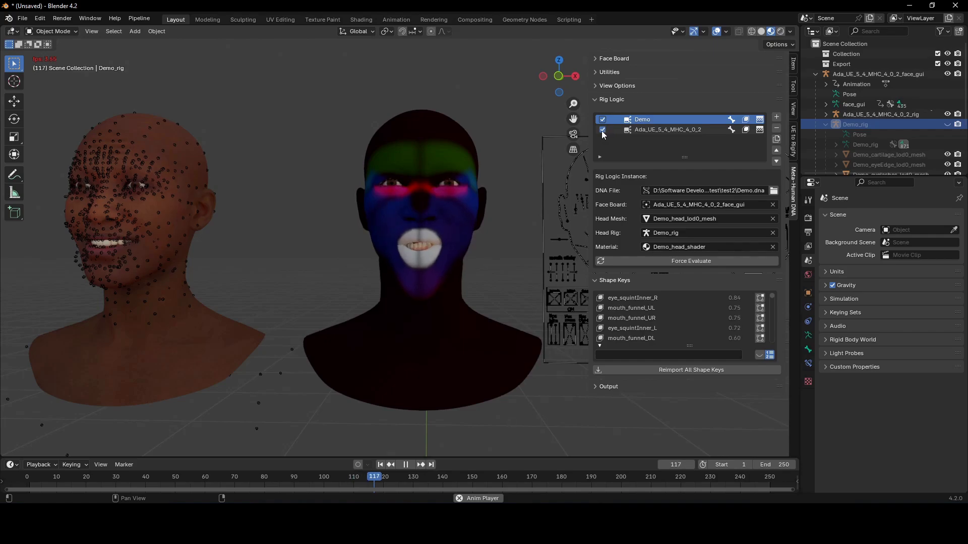
# - Disable the Ada and Demo rig logic instances, then re-enable both with solid grey shading
pyautogui.click(602, 130)
pyautogui.click(603, 119)
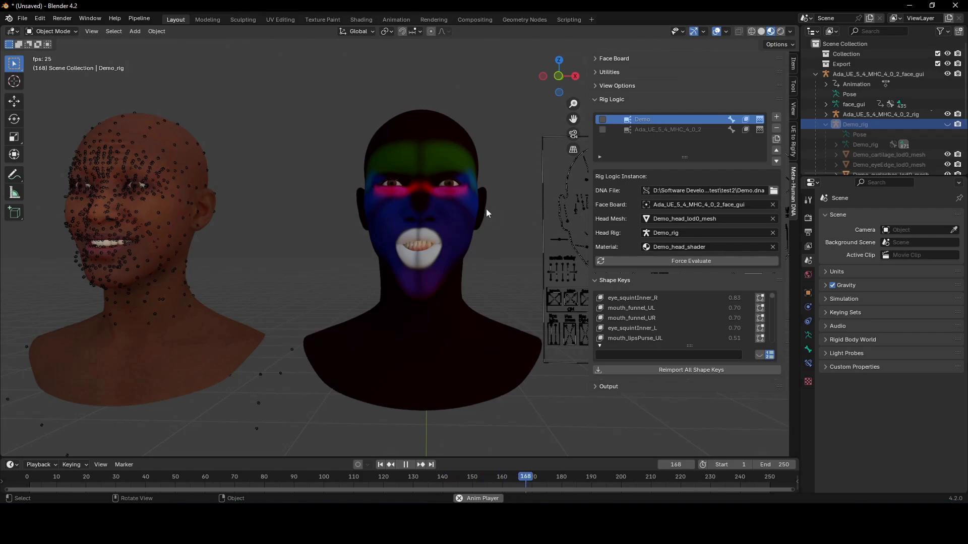
pyautogui.hotkey('ctrl', 'z')
pyautogui.hotkey('ctrl', 'z')
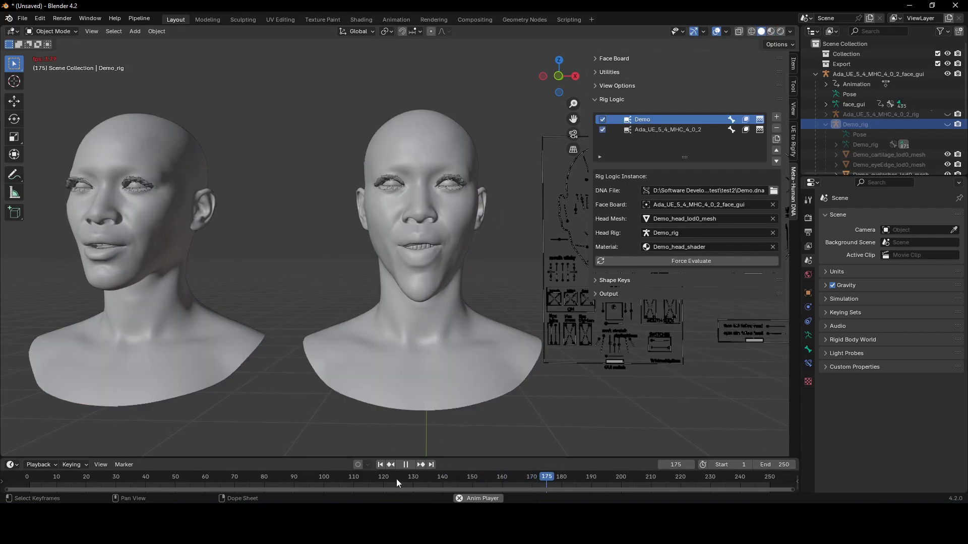